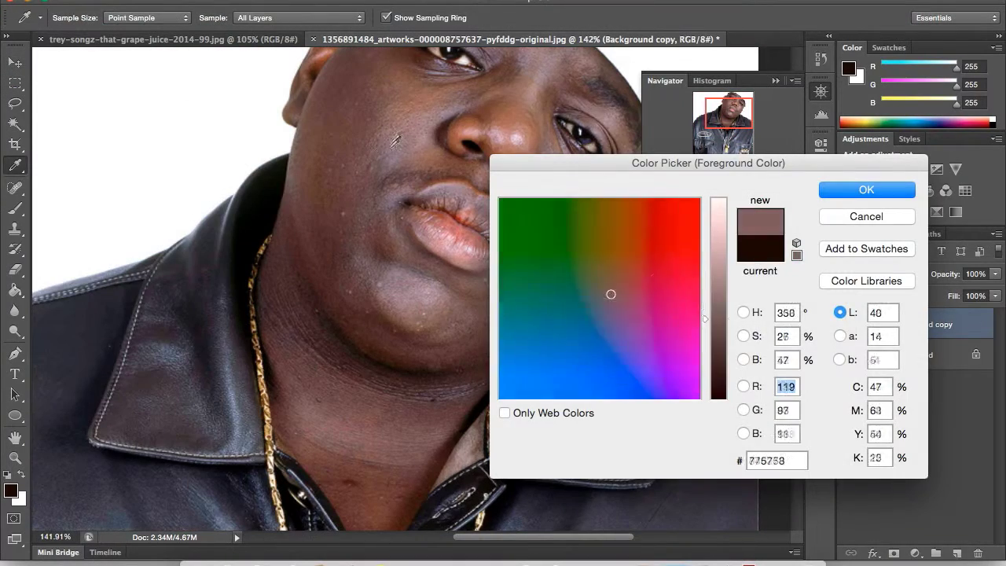
Step: Sample a brown from the face skin and begin the Shape 1 outline at the jaw
left_click(322, 180)
key("Return")
key("p")
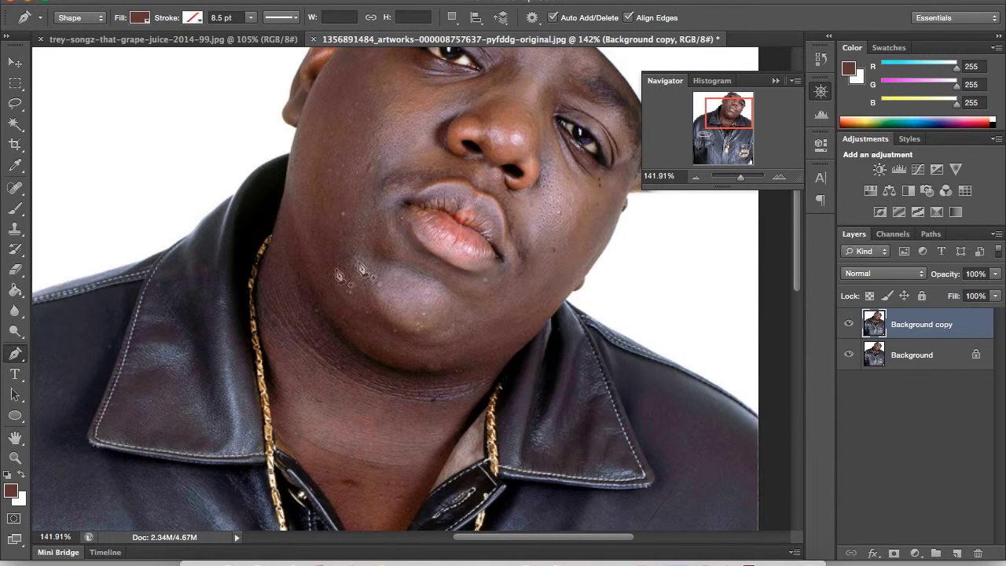
left_click(286, 191)
left_click(287, 214)
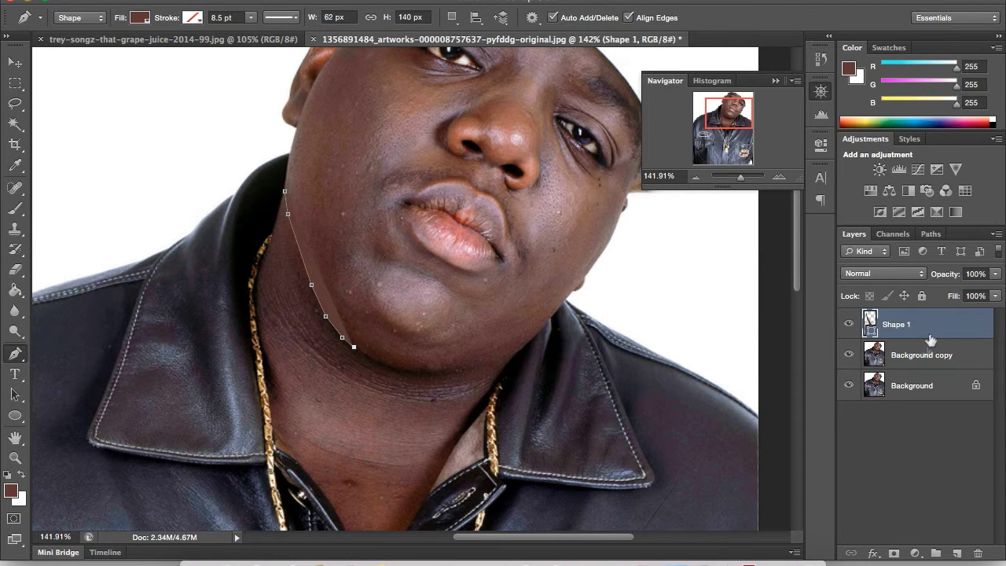
left_click_drag(916, 326, 916, 357)
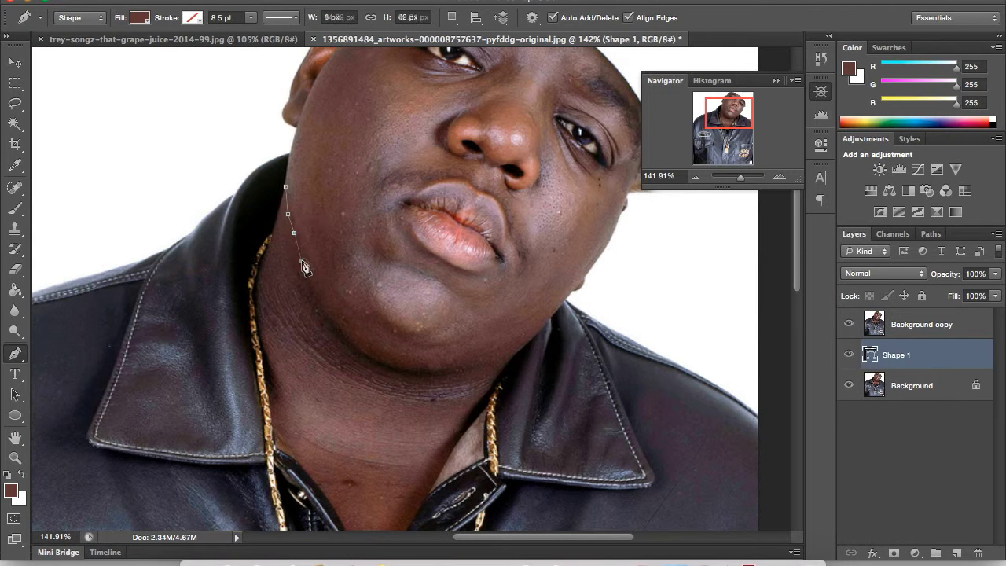
Step: Trace the face outline along the jawline
left_click(408, 370)
left_click(437, 374)
left_click(453, 373)
left_click(475, 367)
left_click(519, 347)
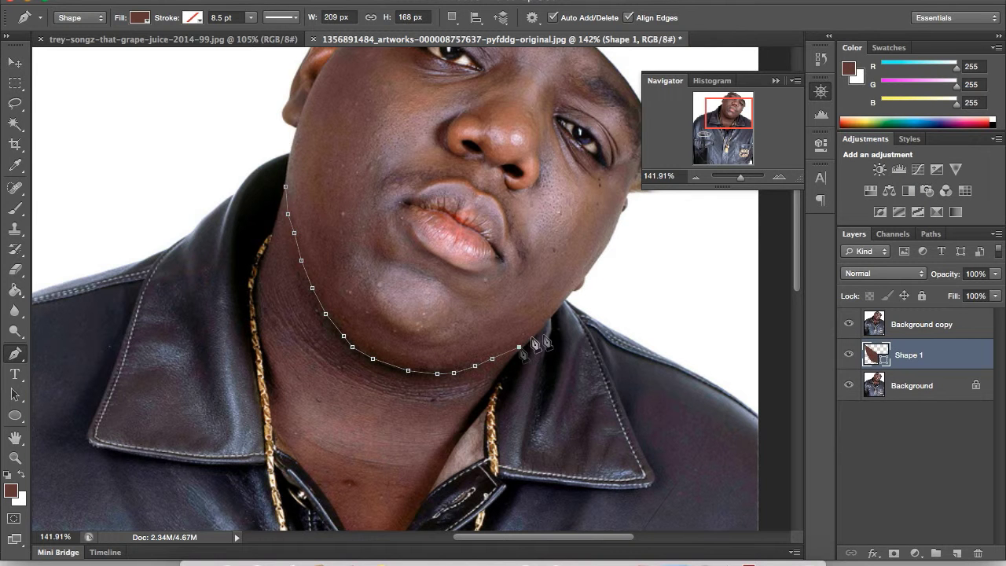
scroll(605, 262, "up", 5)
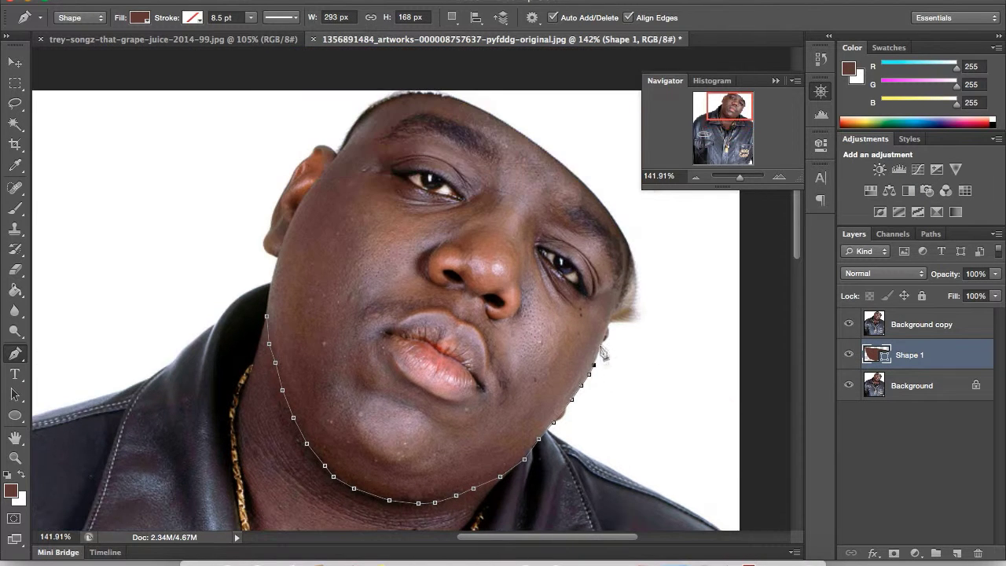
scroll(610, 333, "up", 4)
scroll(561, 340, "right", 2)
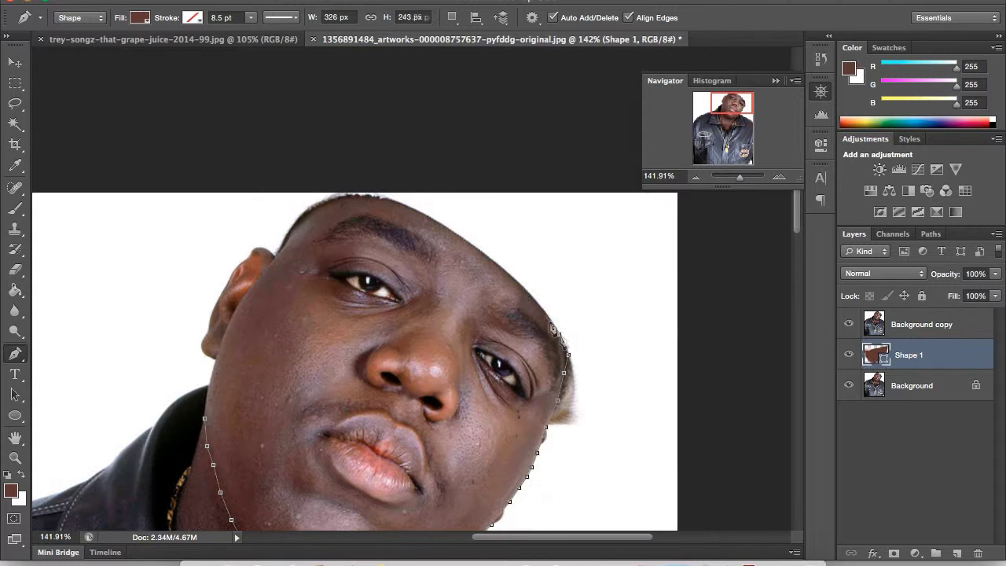
Step: Carry the face outline around the top of the head
left_click(456, 234)
left_click(432, 219)
left_click(414, 210)
left_click(391, 200)
left_click(346, 197)
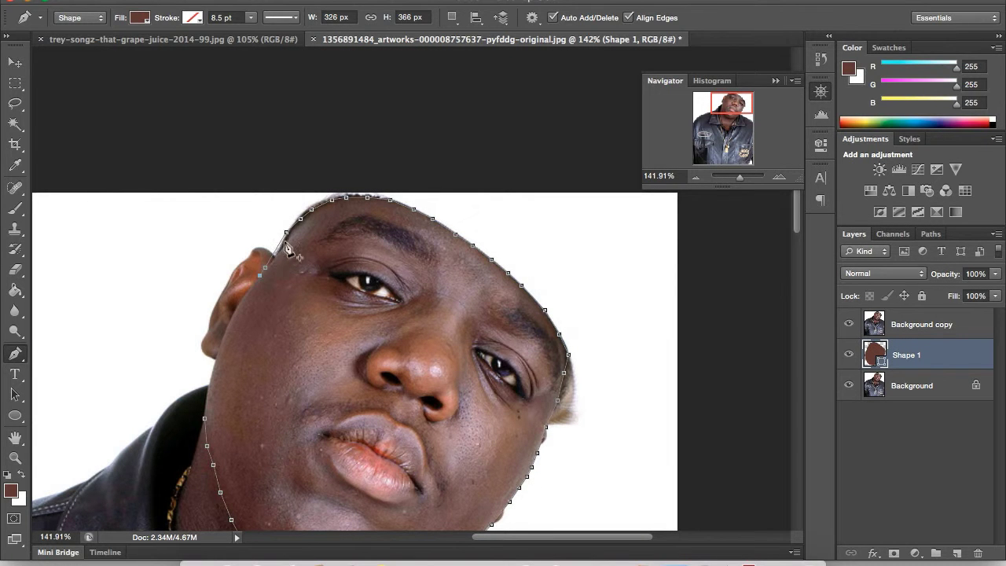
scroll(255, 294, "left", 1)
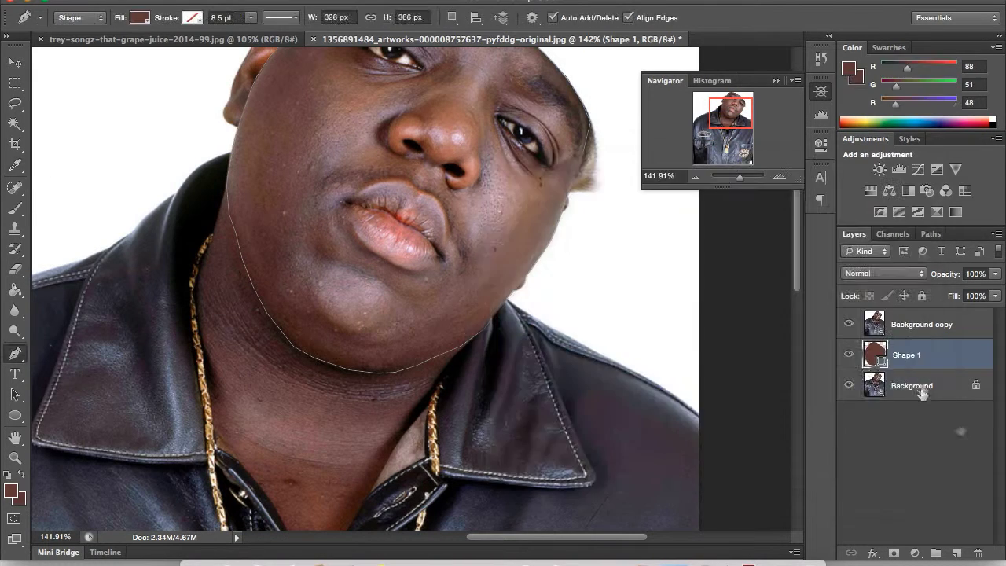
Step: Start Shape 2 with points down the side of the neck
left_click(922, 394)
left_click(957, 553)
left_click(233, 148)
left_click(226, 168)
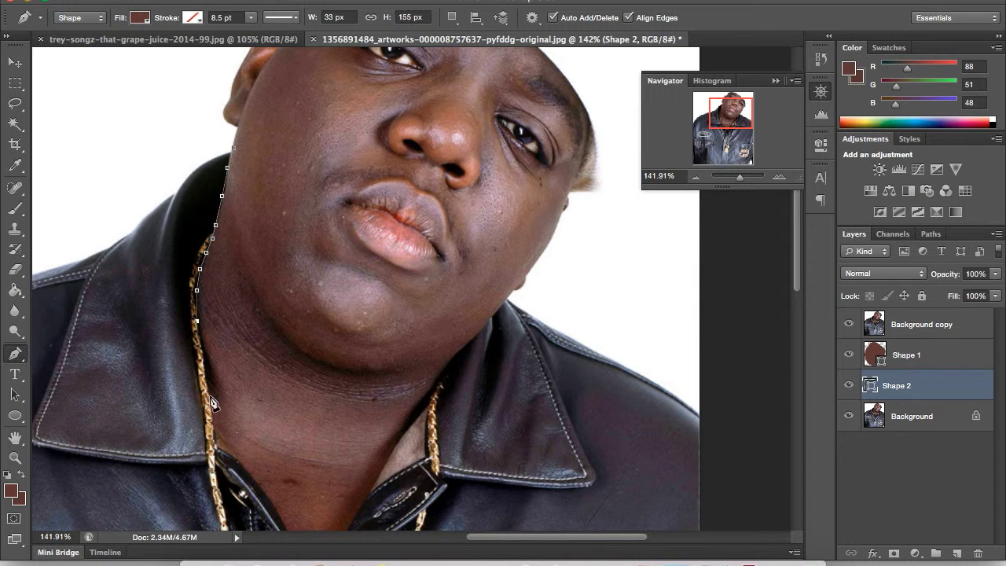
Step: Extend the neck shape down along the collar into the V-neck
left_click(240, 459)
left_click(254, 477)
left_click(269, 500)
scroll(292, 386, "down", 3)
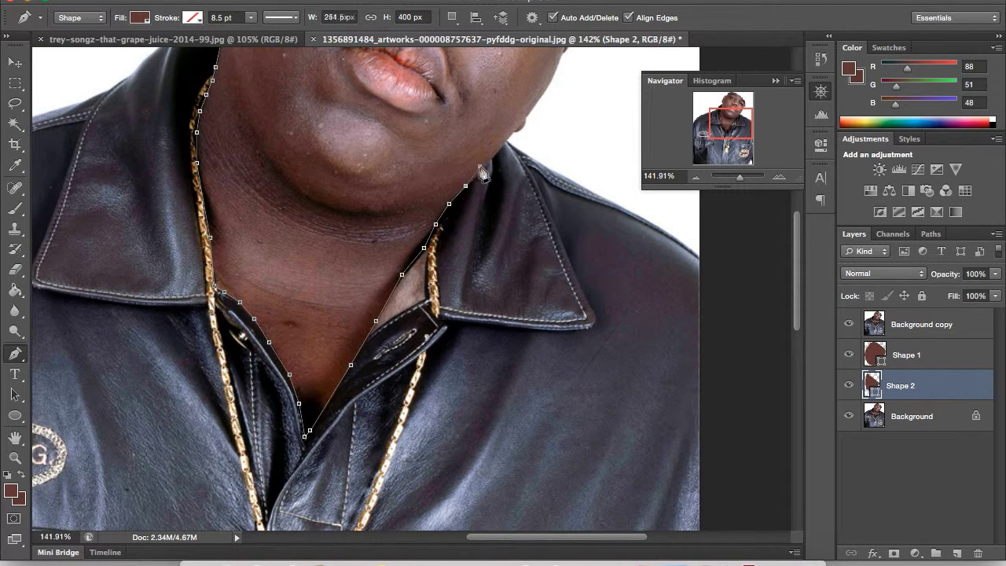
scroll(482, 171, "up", 3)
Step: Hide Background copy and give Shape 2 a Color Overlay of brown 5a3532
left_click(922, 324)
left_click(849, 324)
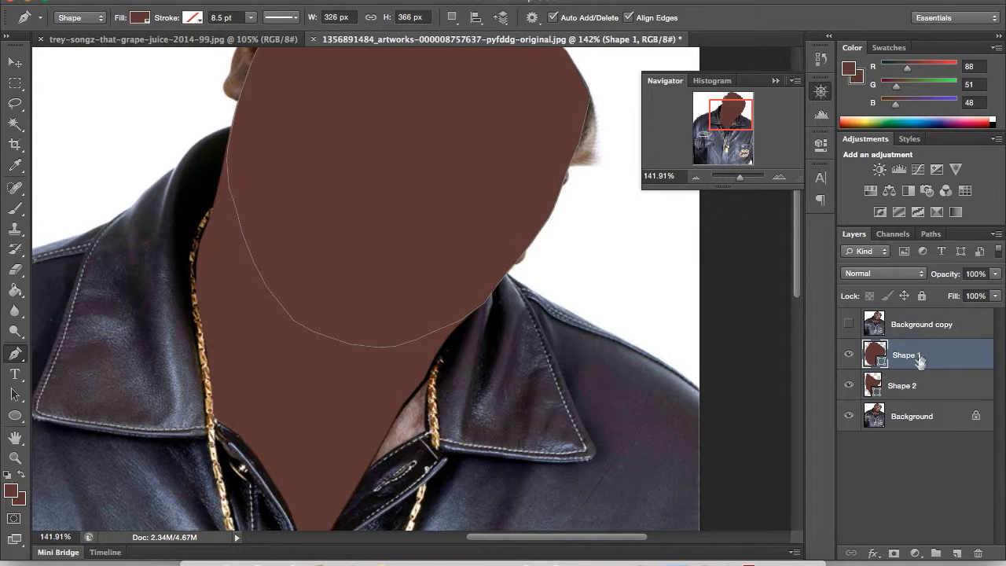
double_click(940, 385)
left_click(822, 224)
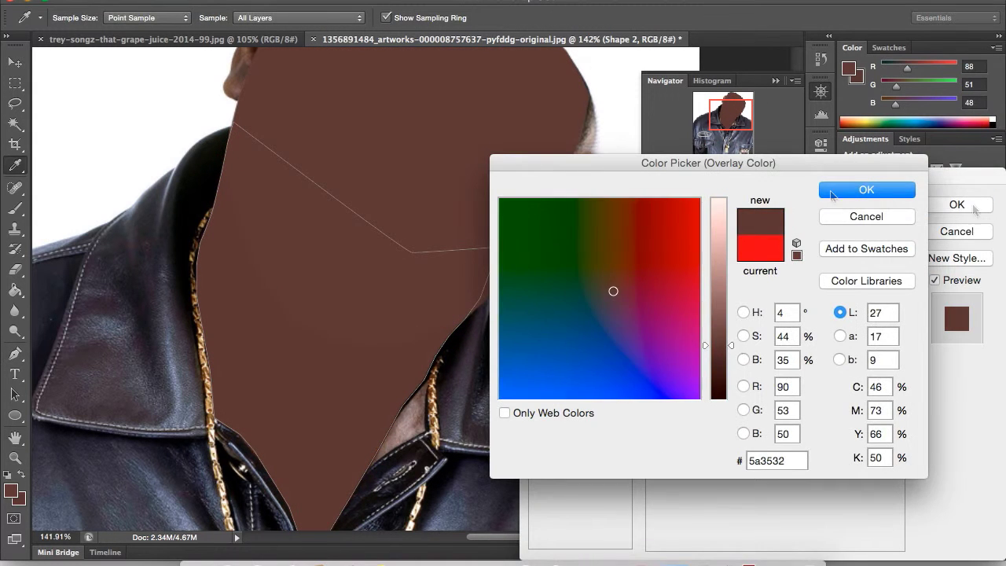
key("Return")
key("Return")
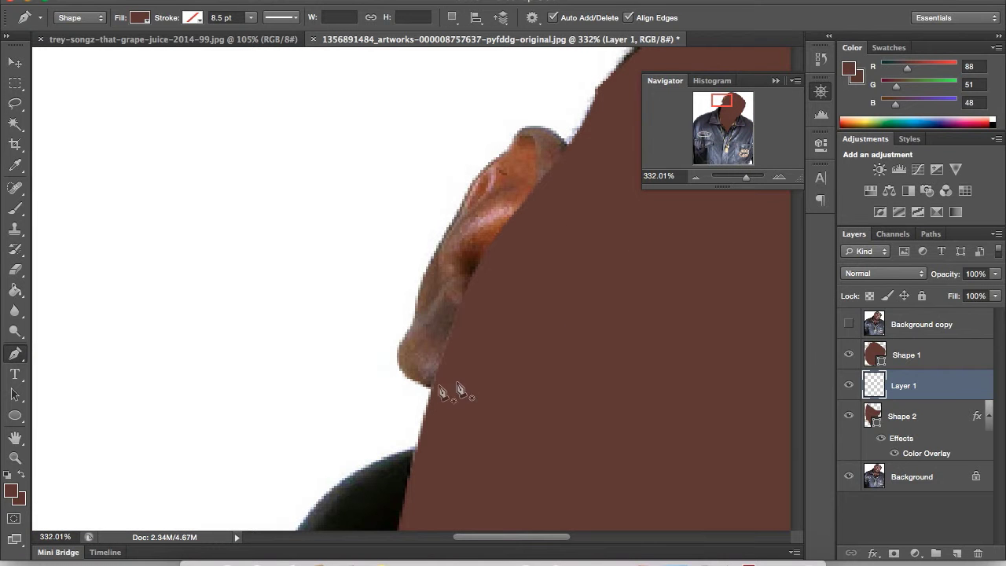
Step: Trace the ear as brown Shape 3 from its lower edge to the top
left_click(432, 387)
left_click(403, 369)
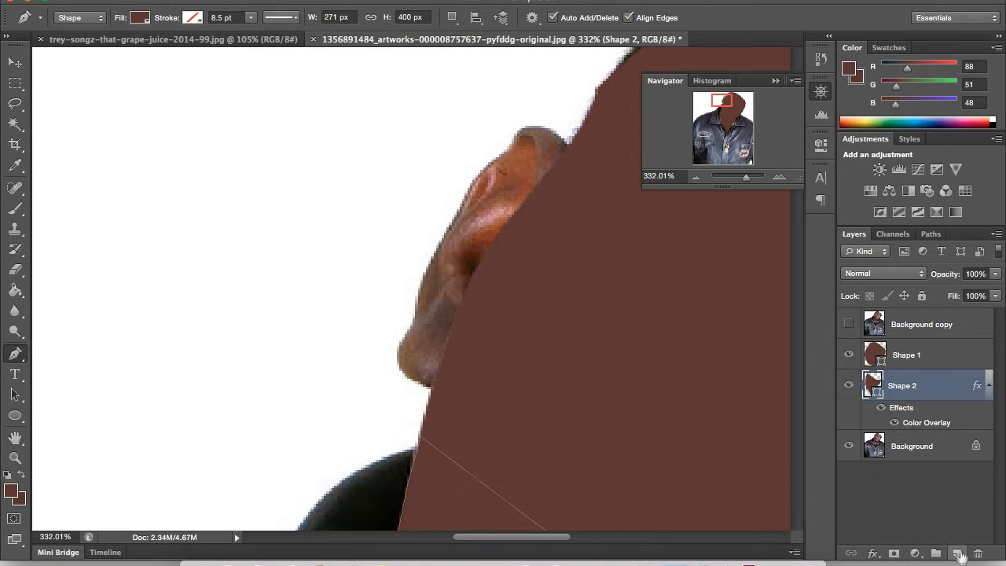
left_click(405, 334)
left_click(414, 314)
scroll(425, 291, "down", 1)
left_click(425, 260)
left_click(449, 206)
left_click(484, 155)
left_click(512, 122)
left_click(553, 120)
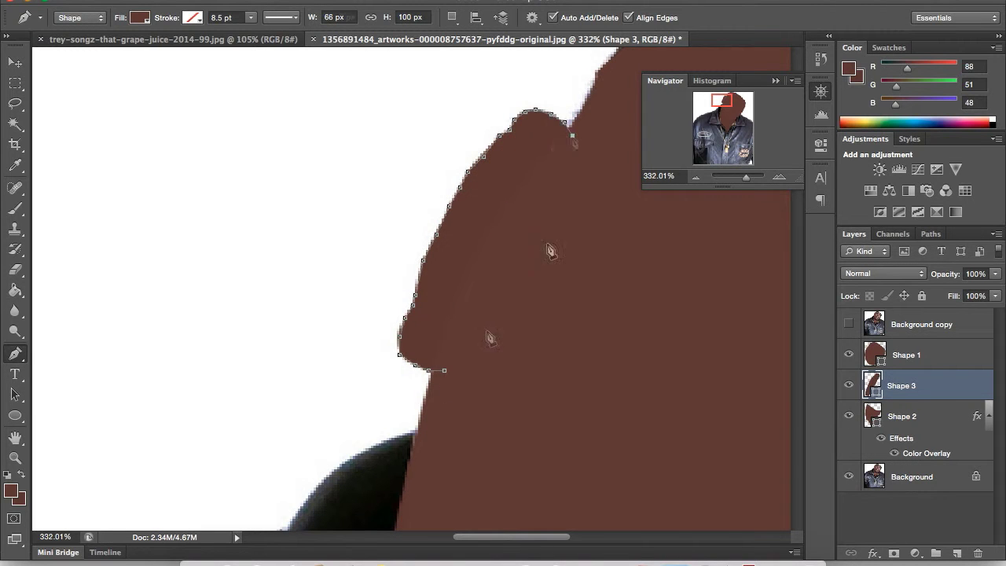
Step: Zoom out, show Background copy again and set a near-white foreground colour
left_click_drag(746, 177, 738, 177)
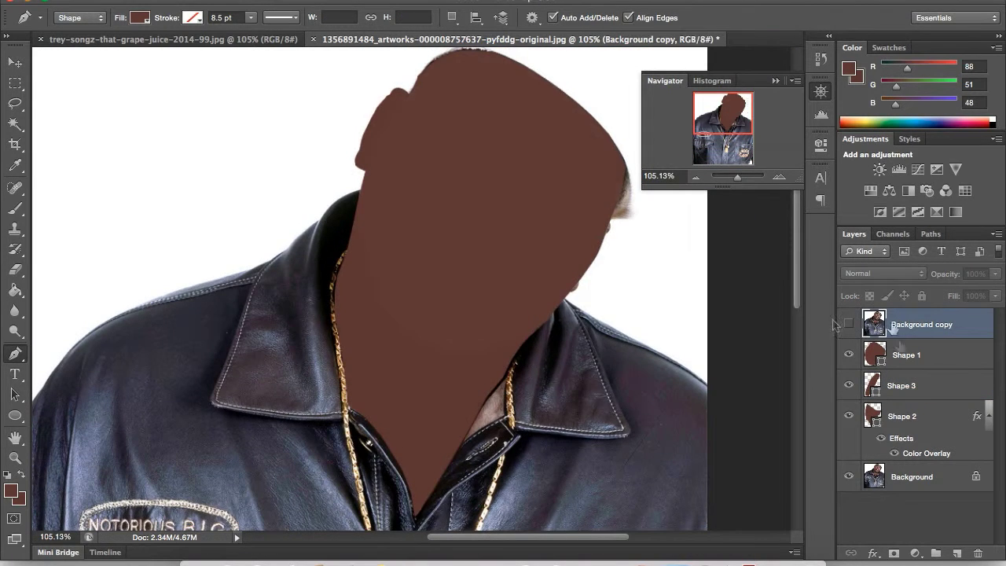
left_click(848, 324)
left_click(897, 188)
Step: Add a new layer above the photo and zoom in on the left eye
left_click(727, 106)
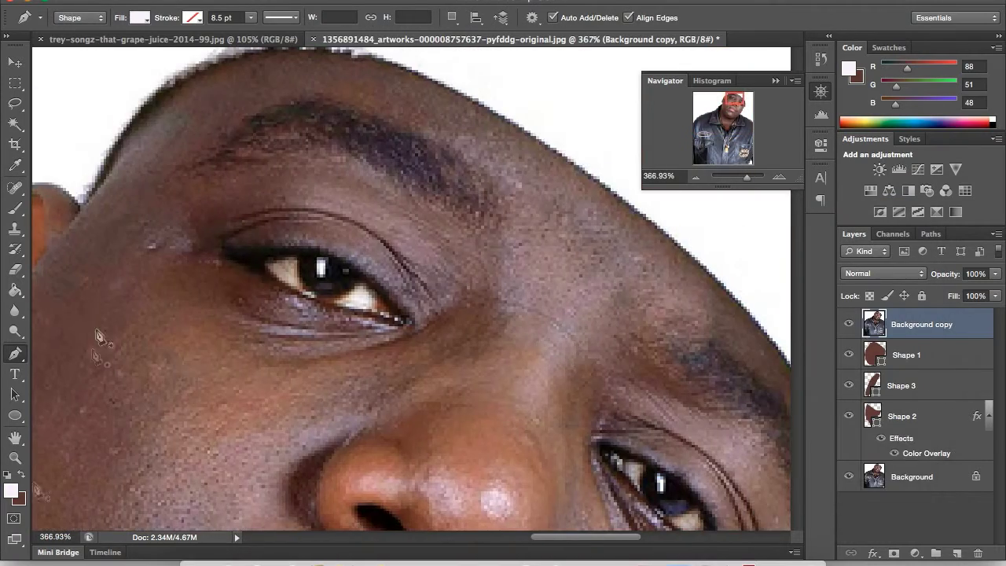
key("ctrl+shift+alt+n")
scroll(734, 99, "up", 5)
scroll(734, 99, "down", 3)
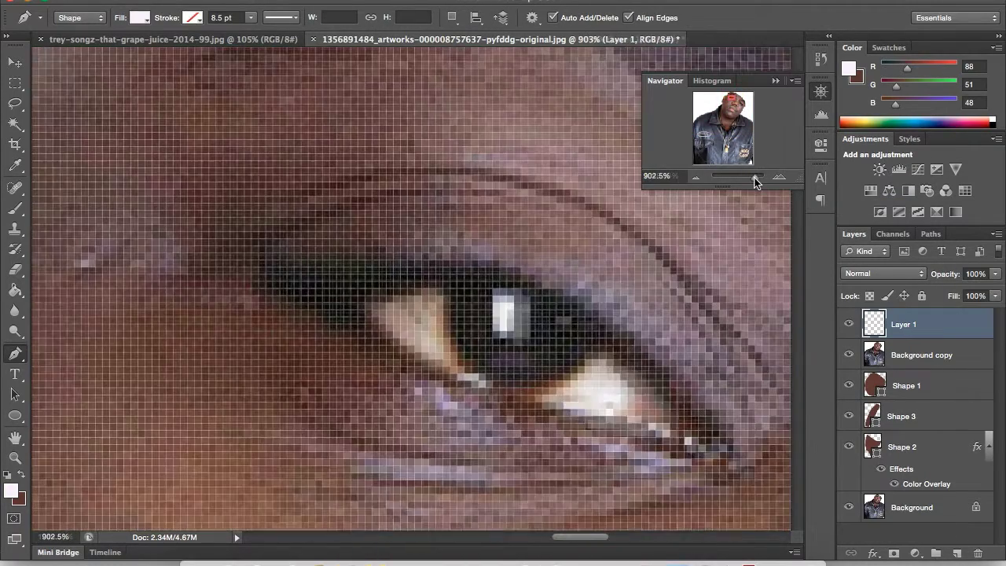
Step: Trace the eye white as near-white Shape 4, closing along the lower lid
left_click(639, 415)
left_click(610, 381)
left_click(562, 339)
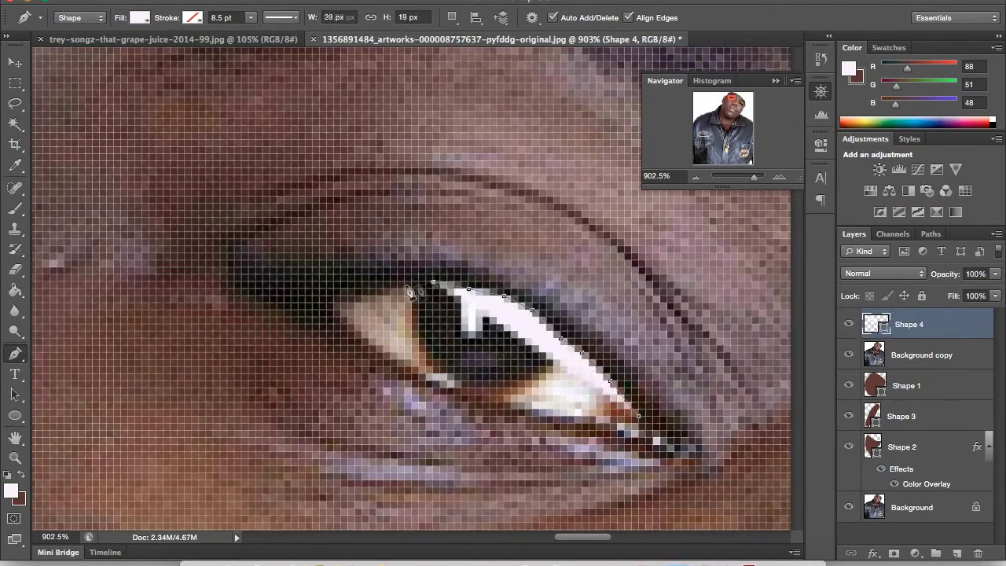
left_click(469, 289)
left_click(377, 290)
left_click(355, 331)
left_click(384, 360)
left_click(425, 372)
left_click(483, 394)
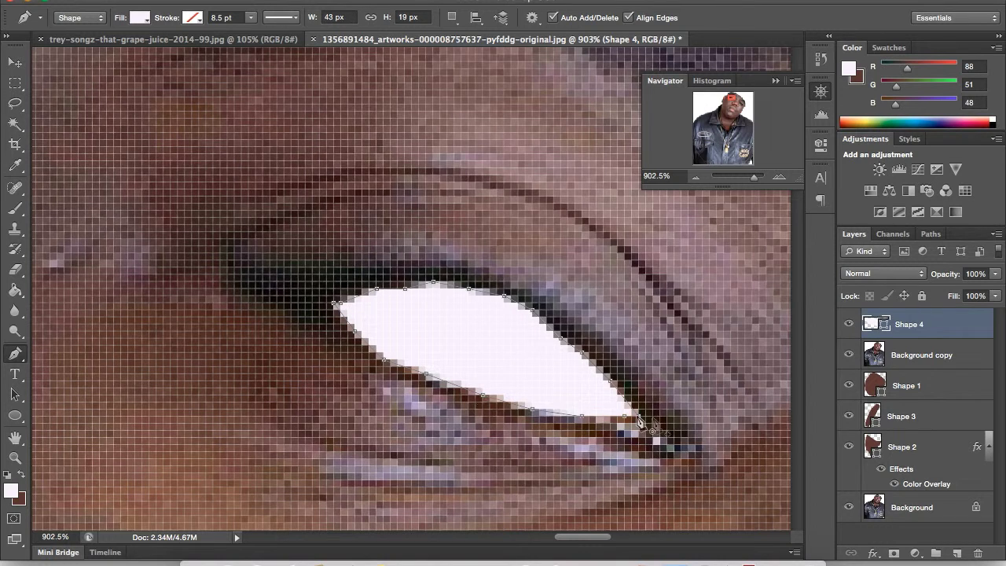
Step: Start black eyelid Shape 5 at the eye corner and trace along the upper lid
left_click(639, 415)
left_click(662, 431)
left_click(681, 445)
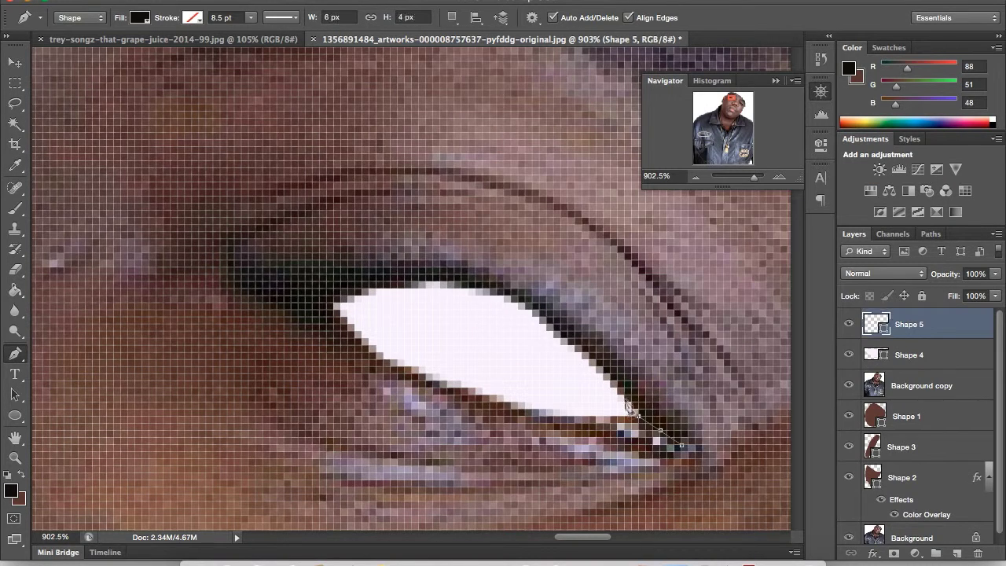
left_click(595, 372)
left_click(554, 324)
left_click(469, 288)
left_click(377, 289)
left_click(339, 310)
left_click(246, 300)
right_click(246, 297)
key("Escape")
Step: Close the eyelid shape at the outer corner and move Background copy to the top
left_click(242, 268)
left_click(305, 261)
left_click(362, 261)
left_click(427, 256)
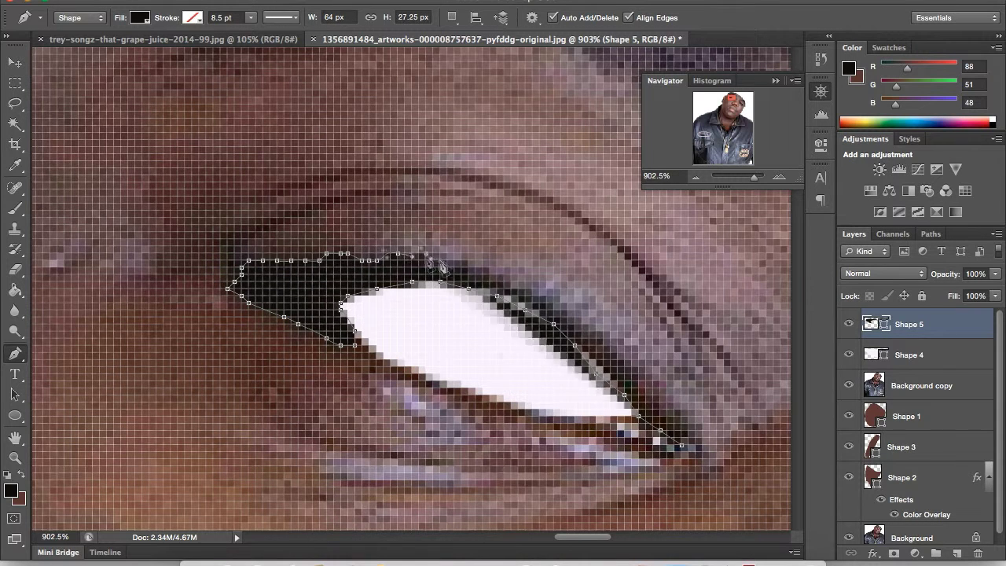
left_click(468, 267)
left_click(498, 280)
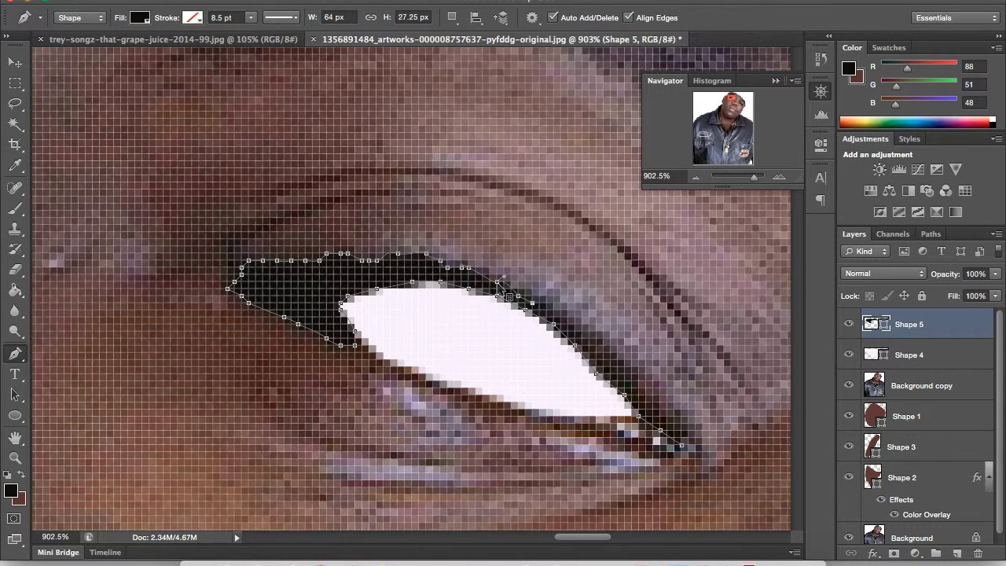
left_click(554, 310)
left_click(575, 323)
left_click(596, 344)
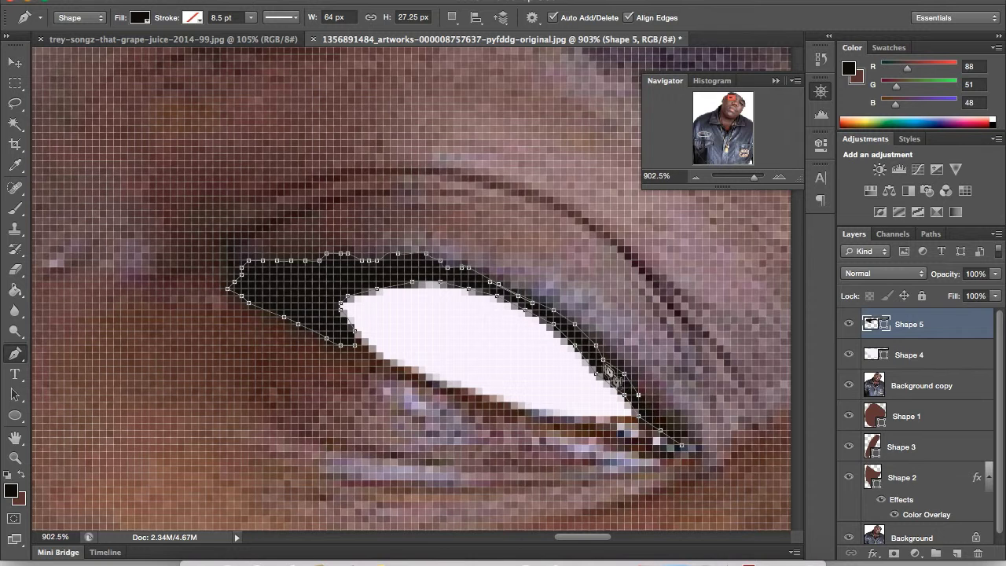
left_click_drag(863, 385, 904, 315)
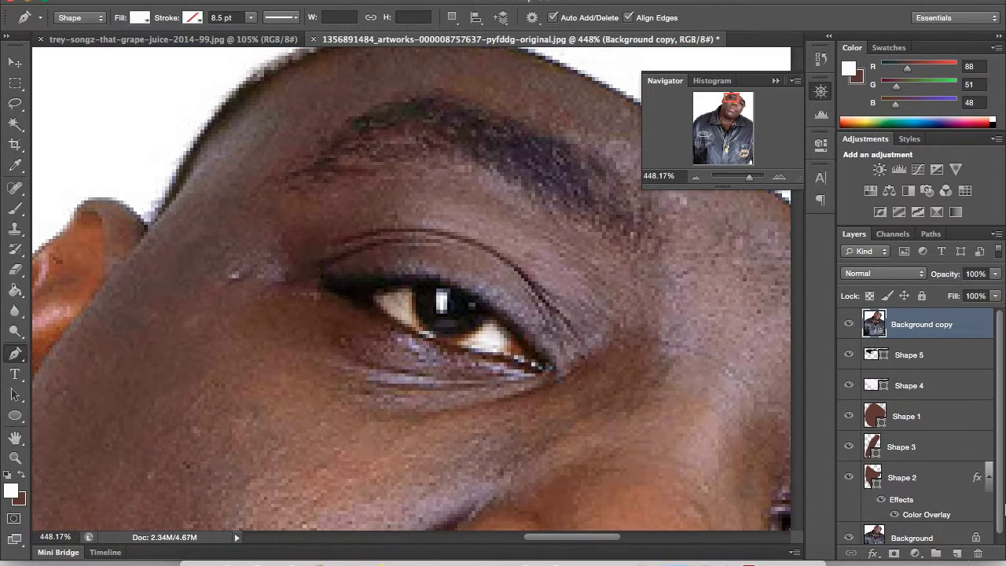
Step: Trace the first eye's iris as a shape and move it beneath the eyelid layer
left_click(906, 183)
left_click(493, 318)
left_click(472, 332)
left_click(438, 337)
left_click(413, 306)
left_click(435, 284)
left_click_drag(906, 337, 912, 397)
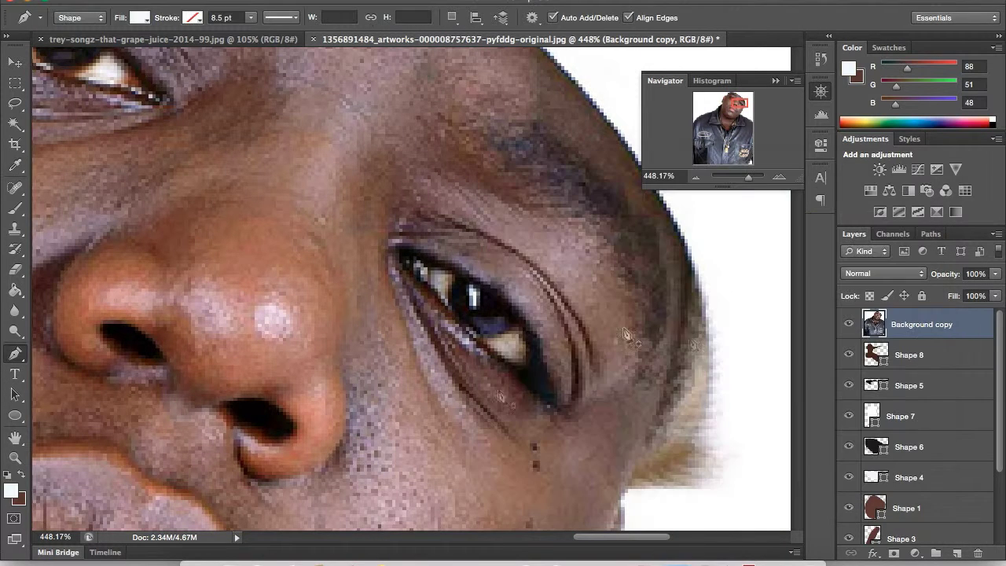
Step: Start shapes on the second eye and trace its black pupil
left_click(520, 368)
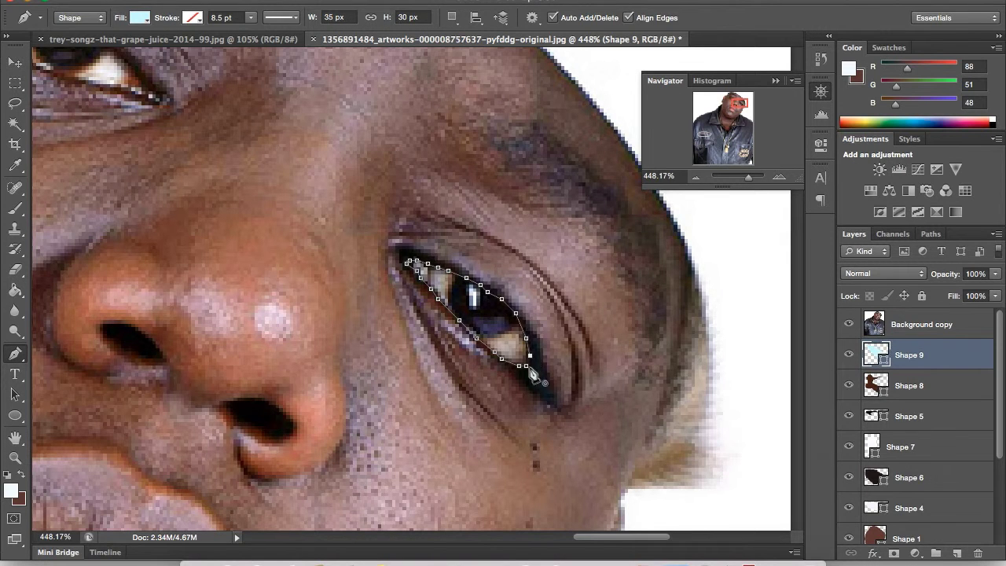
left_click(515, 324)
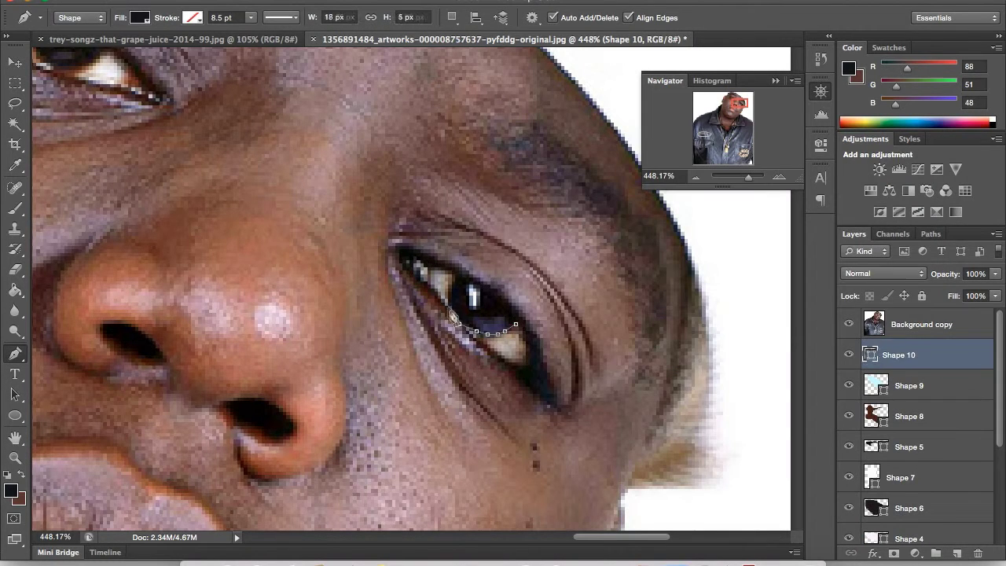
left_click(483, 297)
left_click(512, 315)
left_click(516, 320)
left_click(504, 324)
Step: Choose white and place a highlight shape in the second eye
left_click(10, 490)
left_click(474, 295)
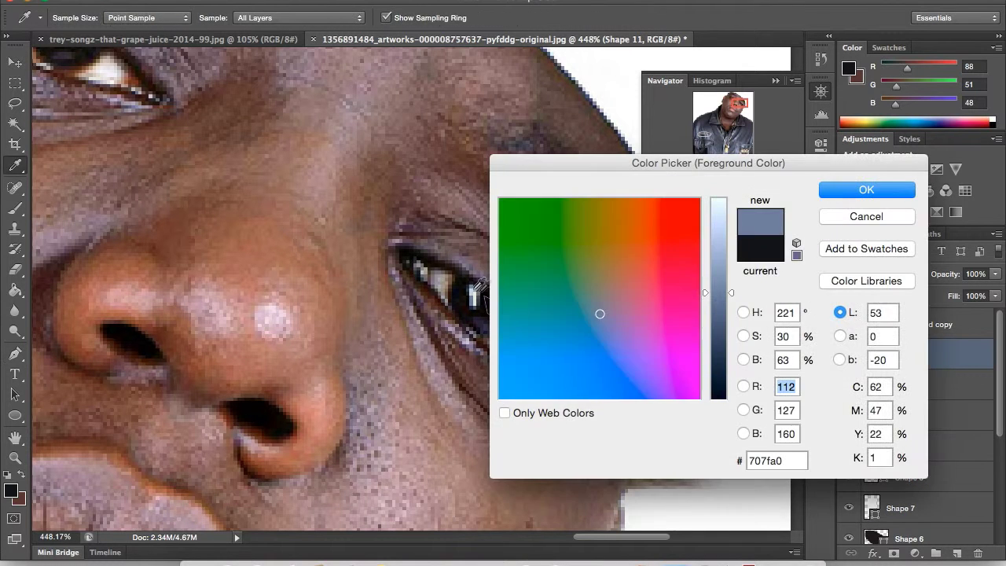
key("Return")
left_click(475, 306)
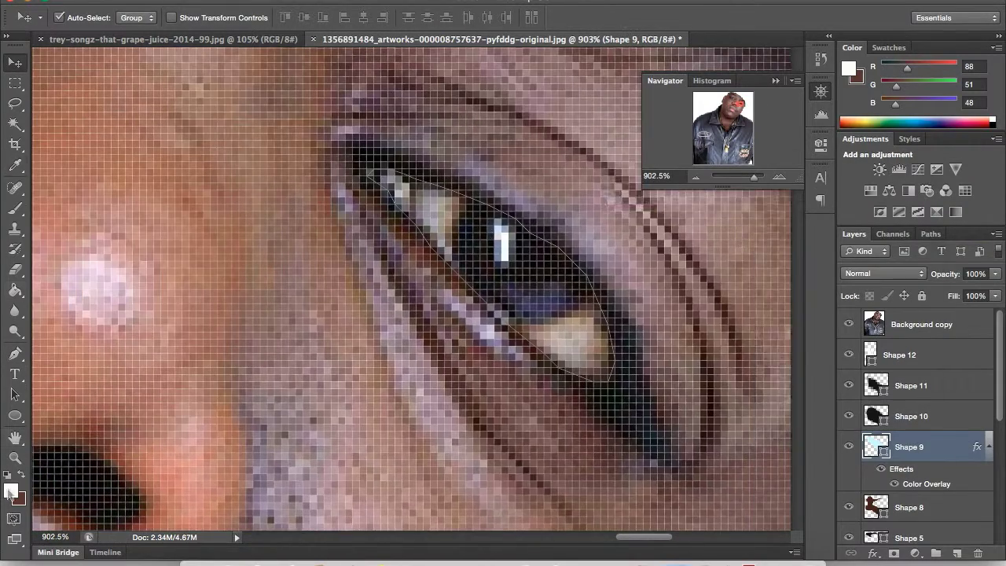
Step: Trace the outline of the second eye opening to its outer corner
mouse_move(550, 368)
left_mouse_down()
mouse_move(613, 376)
mouse_move(591, 295)
left_mouse_up()
left_click_drag(524, 234, 422, 193)
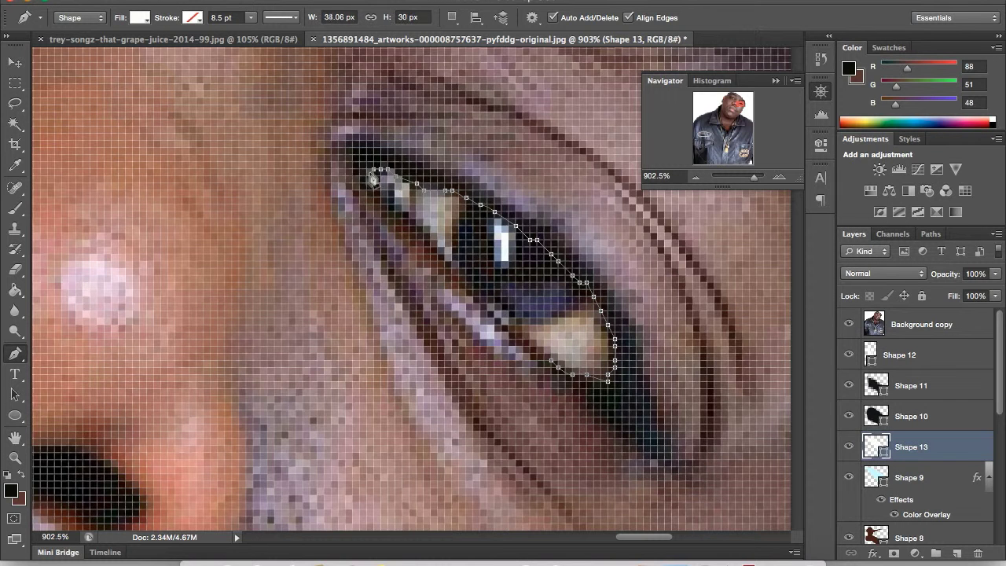
left_click_drag(633, 406, 659, 467)
scroll(556, 368, "down", 5)
scroll(556, 368, "right", 5)
Step: Trace the crease beside the eye and set that layer's opacity to 45%
mouse_move(602, 318)
left_mouse_down()
mouse_move(602, 377)
mouse_move(610, 360)
left_mouse_up()
left_click_drag(603, 316, 572, 209)
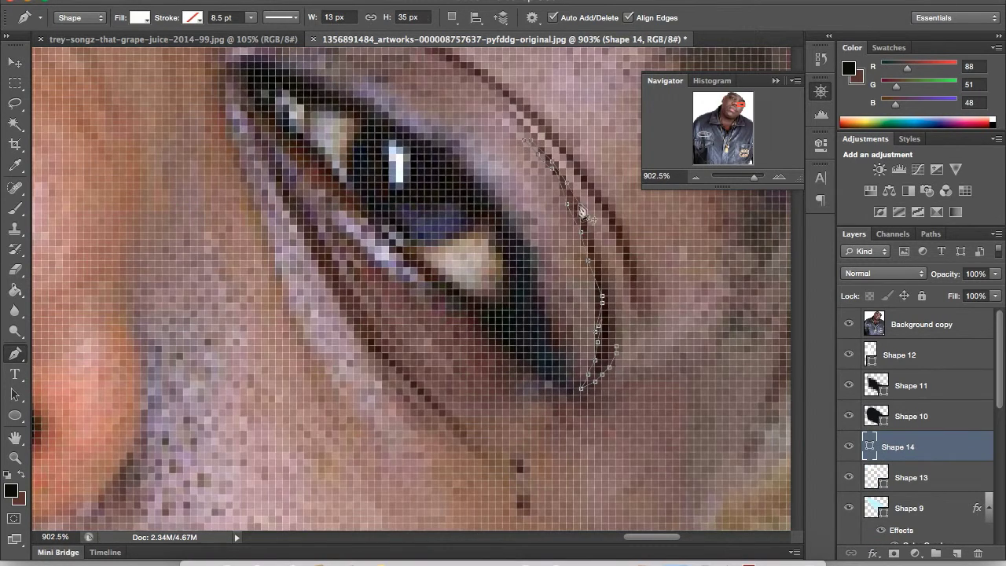
key("4")
key("5")
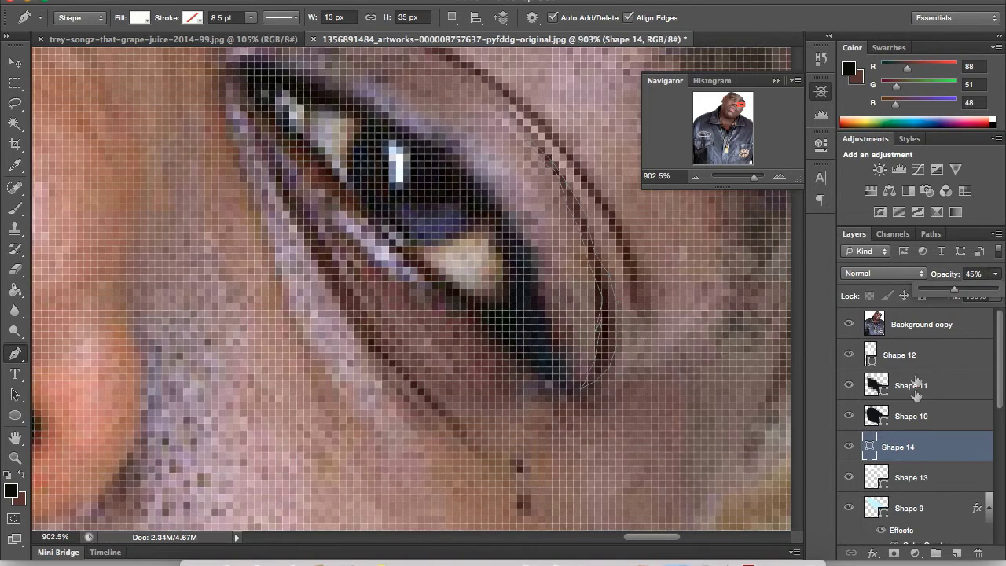
scroll(638, 472, "up", 5)
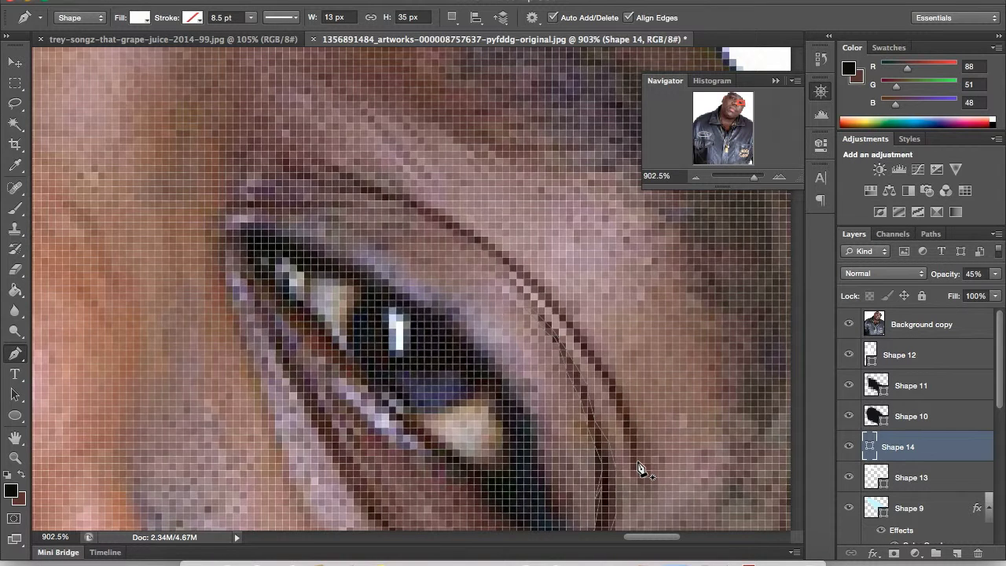
scroll(639, 469, "up", 1)
Step: Trace the upper eyelid line as Shape 15, then zoom out to the whole portrait
left_click(610, 417)
left_click(624, 438)
left_click(611, 403)
left_click(581, 367)
left_click(538, 312)
left_click(510, 283)
left_click(482, 261)
left_click(460, 254)
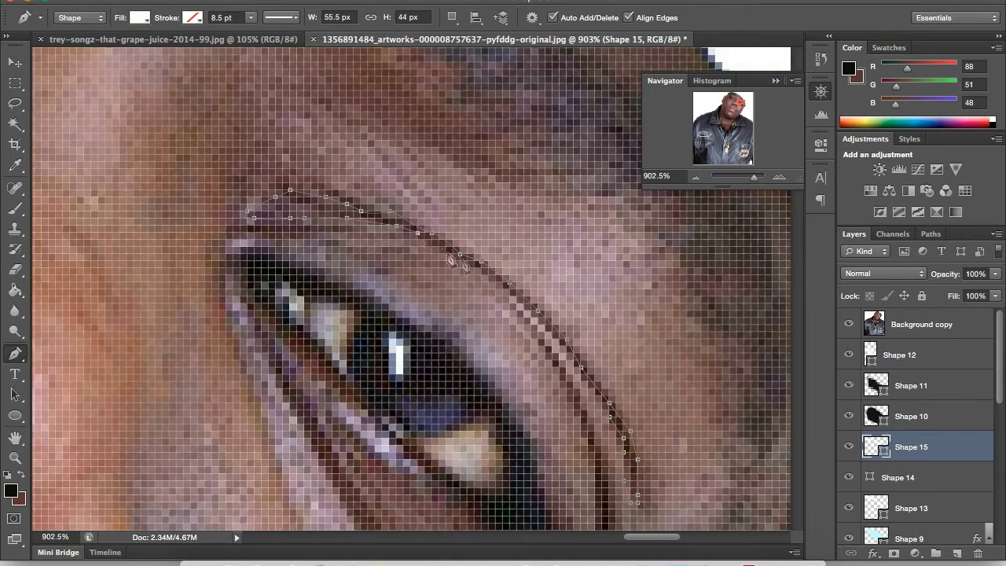
left_click(921, 324)
mouse_move(753, 177)
left_mouse_down()
mouse_move(731, 180)
mouse_move(740, 182)
left_mouse_up()
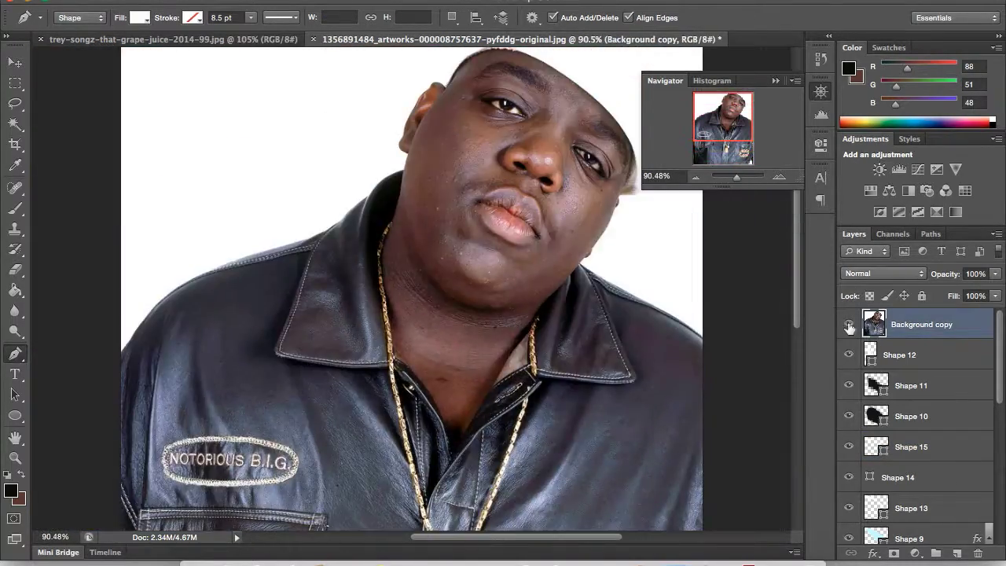
Step: Add a Color Overlay to the upper eyelid shape (Shape 15) with the photo hidden
left_click(849, 324)
key("v")
left_click(932, 452)
double_click(935, 464)
left_click(542, 420)
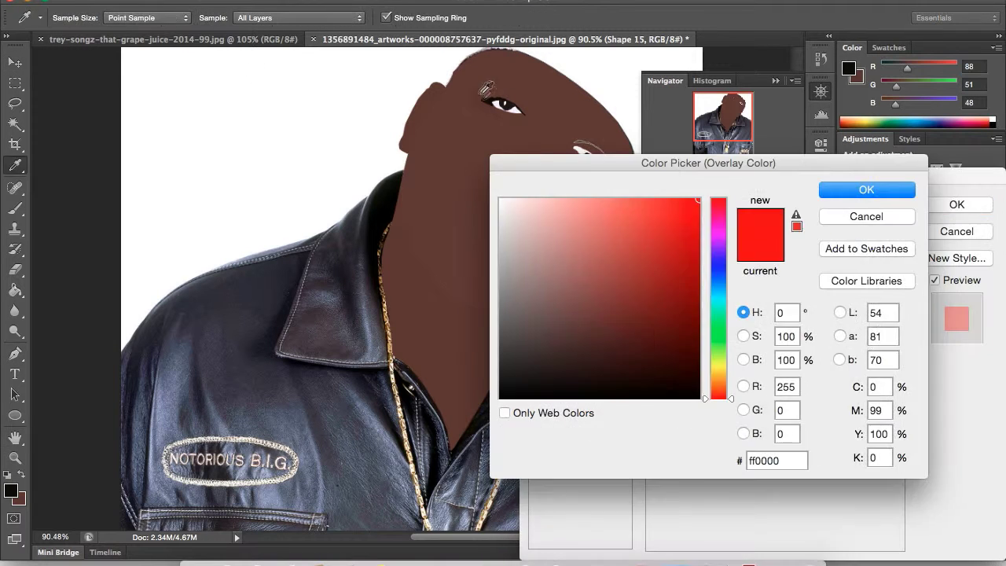
left_click(899, 189)
left_click(955, 203)
Step: Copy the eyelid's layer style and paste it onto the crease and eye outline shapes
right_click(919, 447)
left_click(845, 303)
right_click(936, 512)
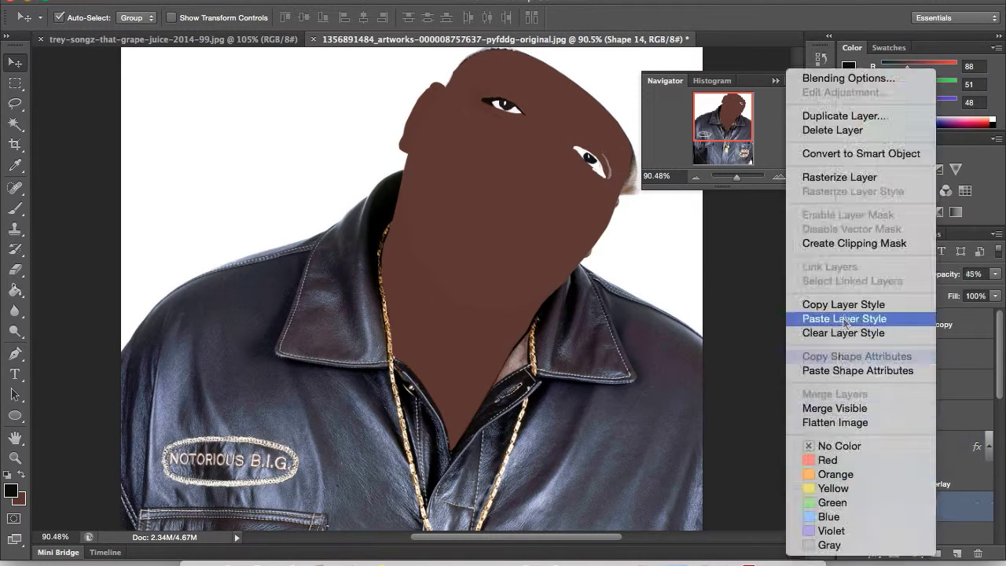
left_click(850, 319)
right_click(943, 529)
left_click(875, 318)
Step: Give the eye outline shape a different Color Overlay colour
double_click(977, 529)
left_click(778, 220)
left_click(829, 189)
left_click(954, 202)
Step: Step down through the shape layers to the face base layer and show the photo again
key("alt+bracketright")
key("alt+bracketright")
key("alt+bracketright")
key("alt+comma")
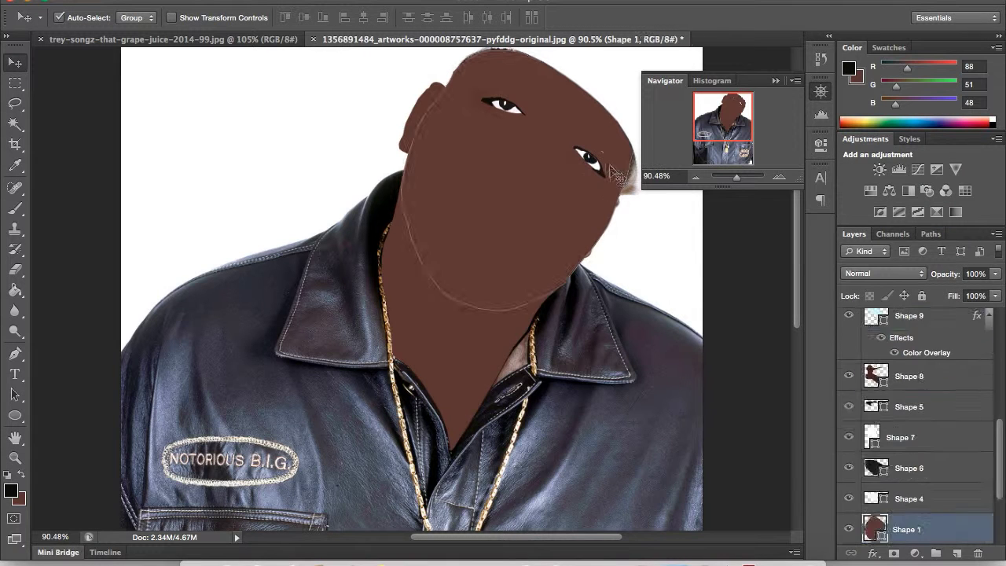
key("alt+bracketright")
key("alt+bracketleft")
key("alt+comma")
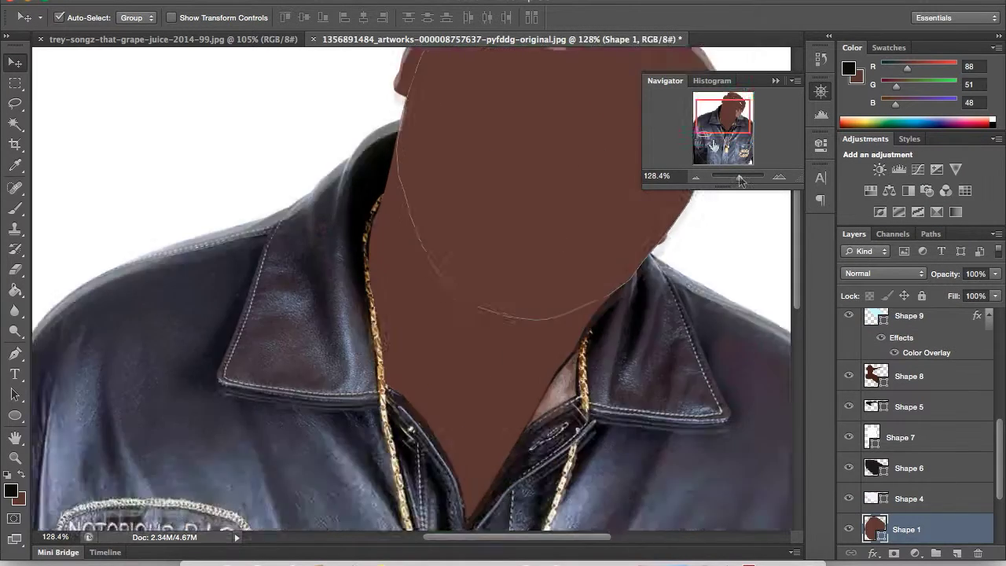
left_click(850, 325)
Step: Sample a new foreground colour from the photo with the eyedropper
scroll(616, 109, "up", 5)
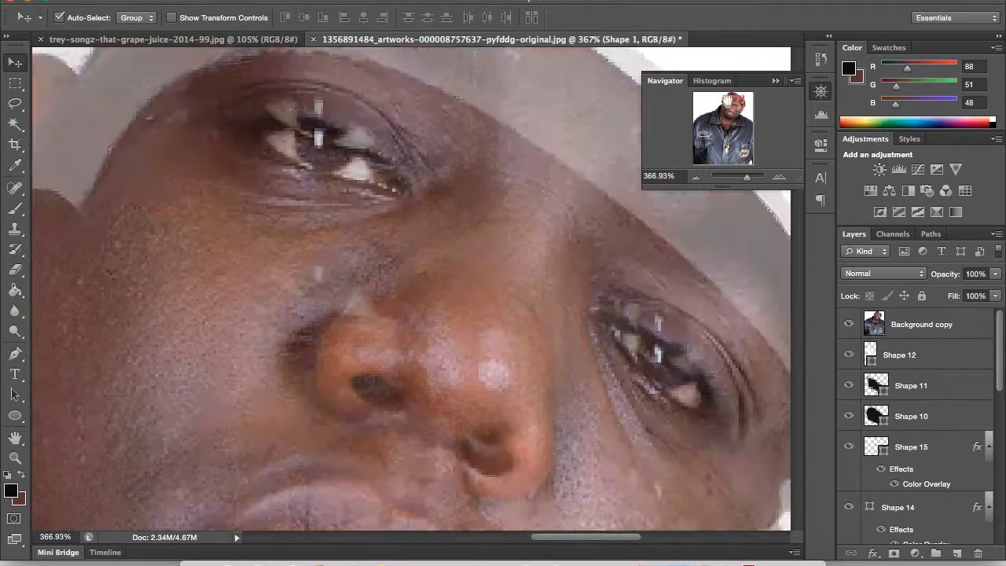
key("i")
left_click(11, 490)
left_click(866, 190)
Step: Pen-trace the right eyebrow as a new shape layer
key("p")
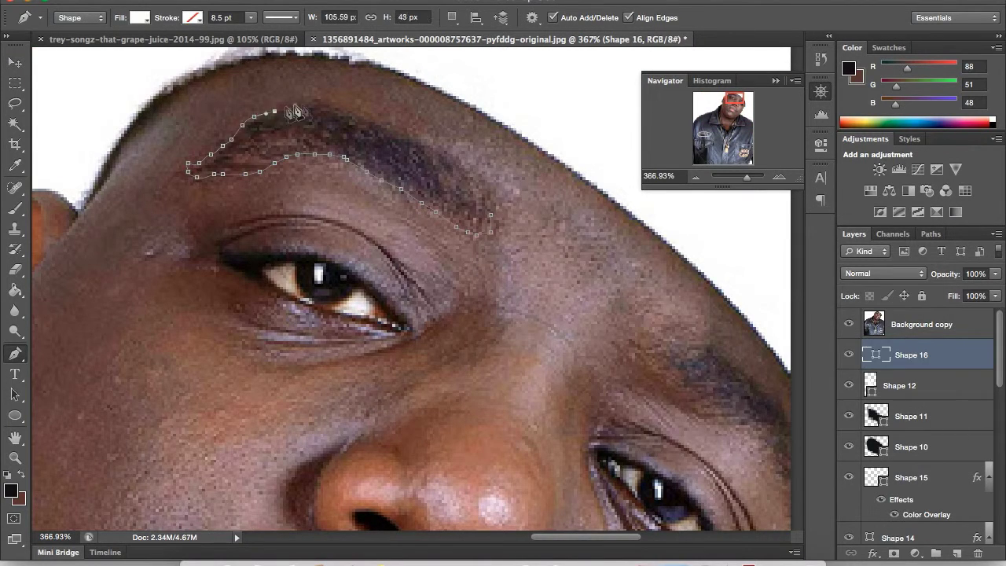
scroll(485, 189, "down", 5)
left_click(583, 307)
left_click(599, 373)
left_click(612, 342)
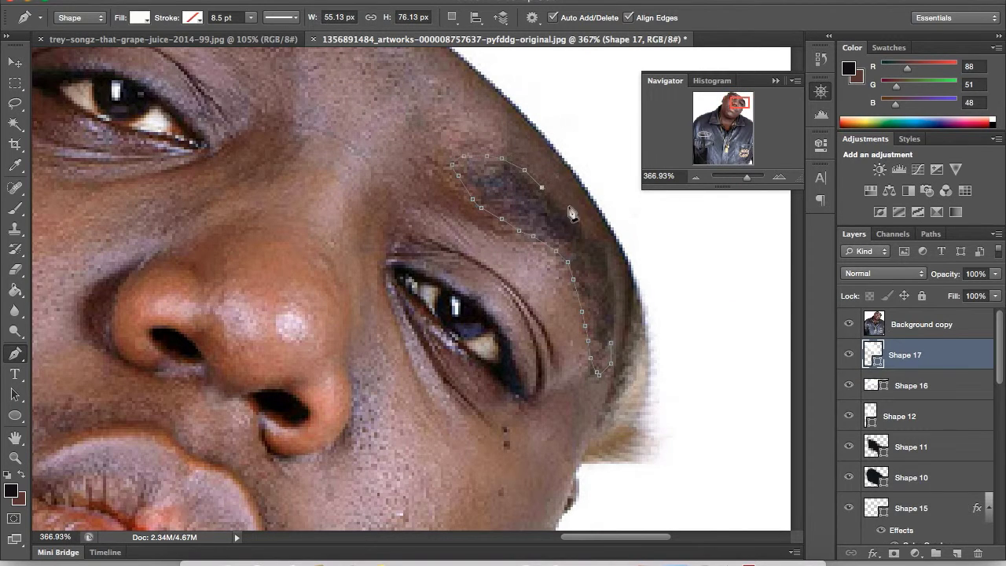
scroll(614, 352, "down", 3)
Step: Add three small dark spot shapes below the right eye
left_click(508, 377)
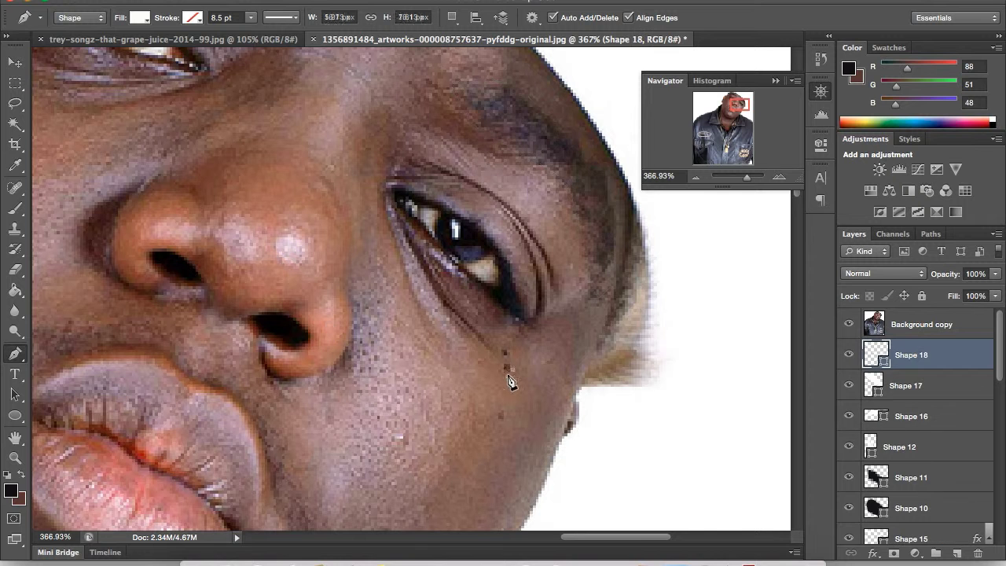
left_click(506, 367)
left_click(504, 412)
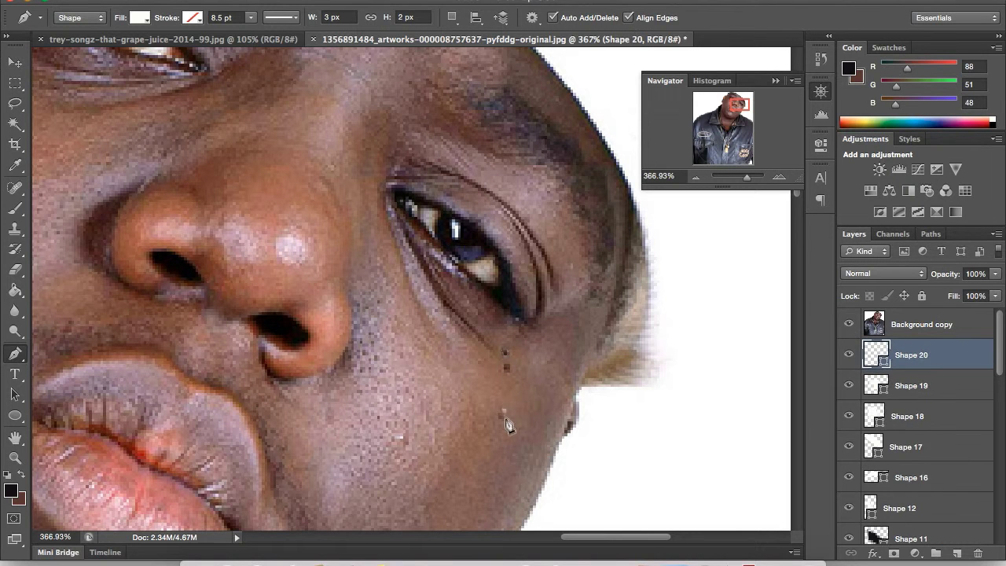
scroll(920, 409, "down", 2)
Step: Paste the overlay style onto the new eyebrow and spot layers and the left eyebrow
left_click(904, 379, "shift")
right_click(936, 370)
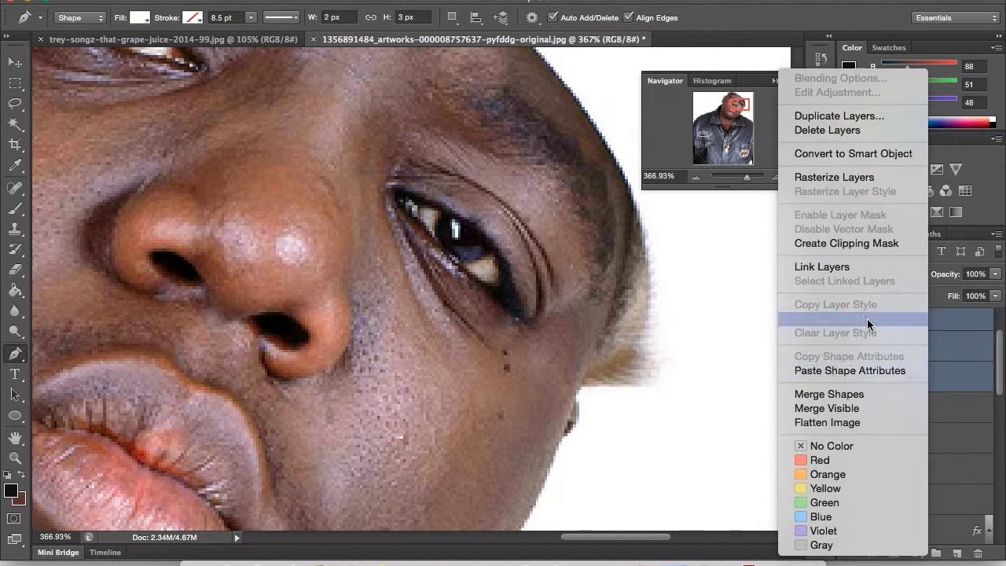
left_click(833, 330)
left_click(945, 532)
left_click_drag(747, 176, 741, 176)
scroll(921, 487, "down", 2)
right_click(932, 472)
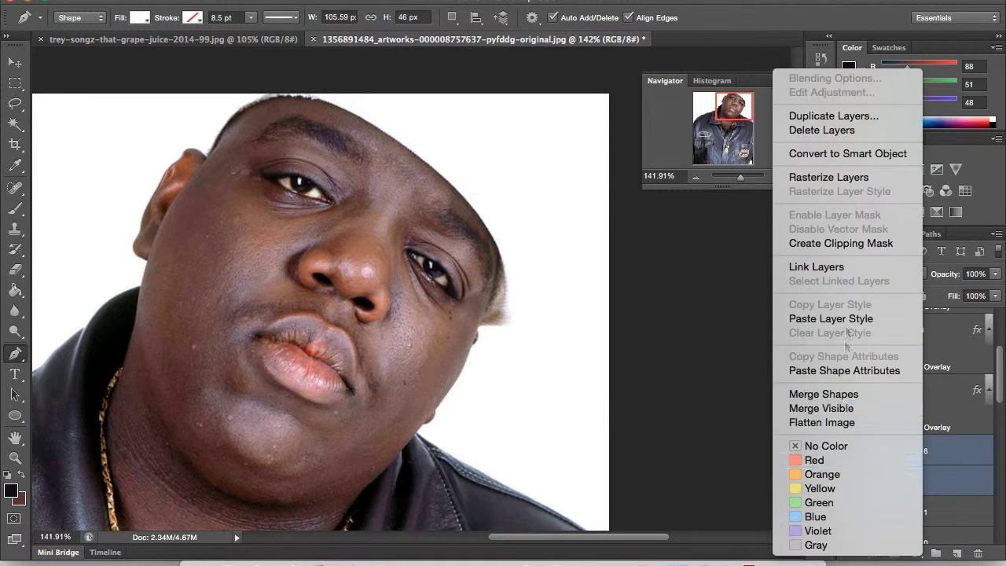
key("Escape")
scroll(896, 394, "up", 5)
left_click(897, 325)
Step: Darken the left eyebrow's Color Overlay colour with the photo hidden
left_click(849, 324)
left_click(14, 61)
double_click(914, 499)
double_click(927, 536)
left_click(823, 225)
left_click(841, 312)
left_click_drag(730, 339, 729, 391)
key("Escape")
key("Escape")
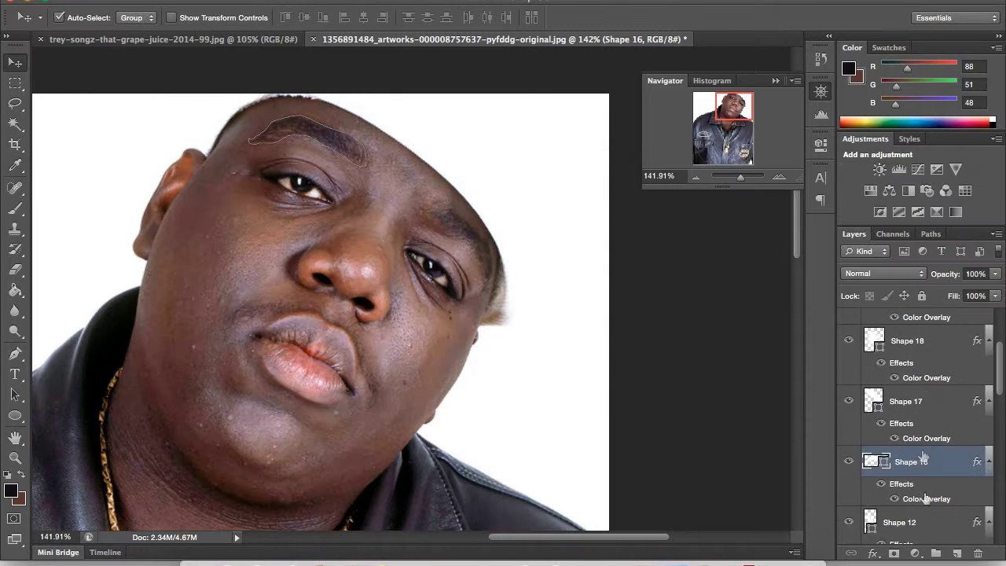
Step: Set the left eyebrow's Color Overlay to near-black #171314
double_click(951, 468)
left_click(822, 225)
left_click_drag(593, 330, 535, 382)
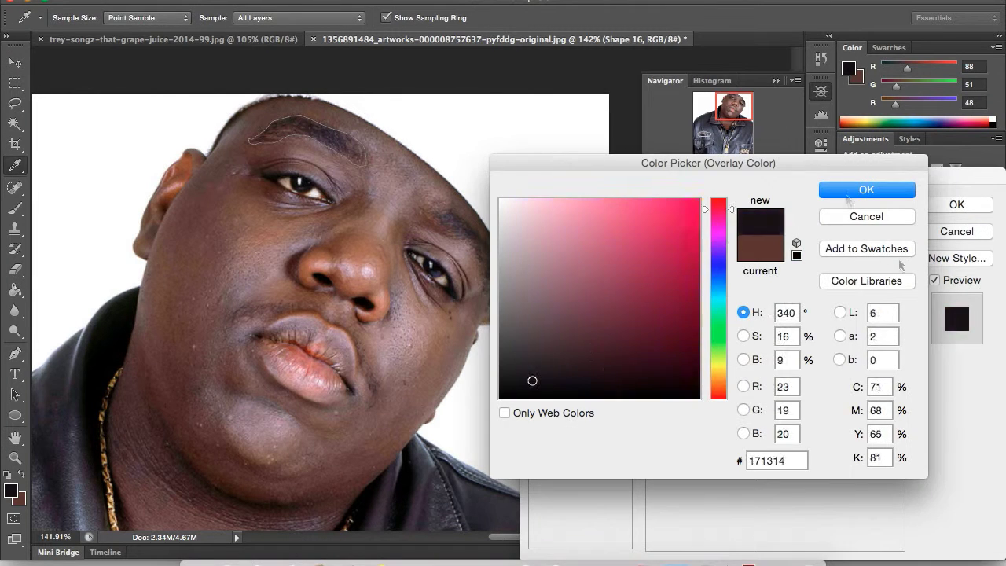
key("Escape")
key("Escape")
right_click(919, 460)
key("Escape")
Step: Paste the near-black overlay style onto the right eyebrow with the photo hidden
scroll(920, 393, "up", 5)
left_click(928, 324)
key("ctrl+z")
right_click(918, 496)
left_click(810, 321)
left_click_drag(740, 176, 736, 176)
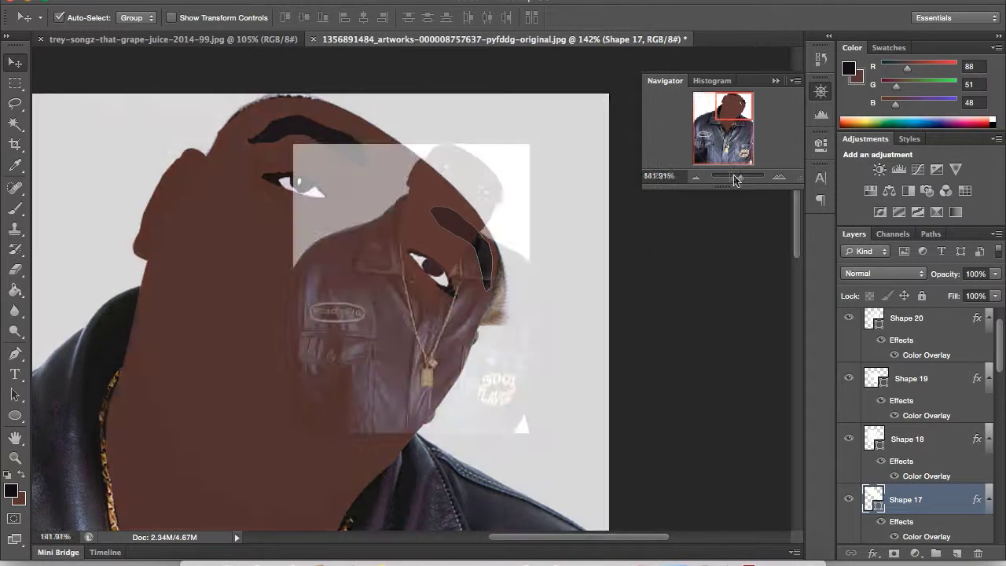
Step: Soften an eyebrow layer by lowering its opacity to 61%
left_click(492, 72)
key("6")
key("1")
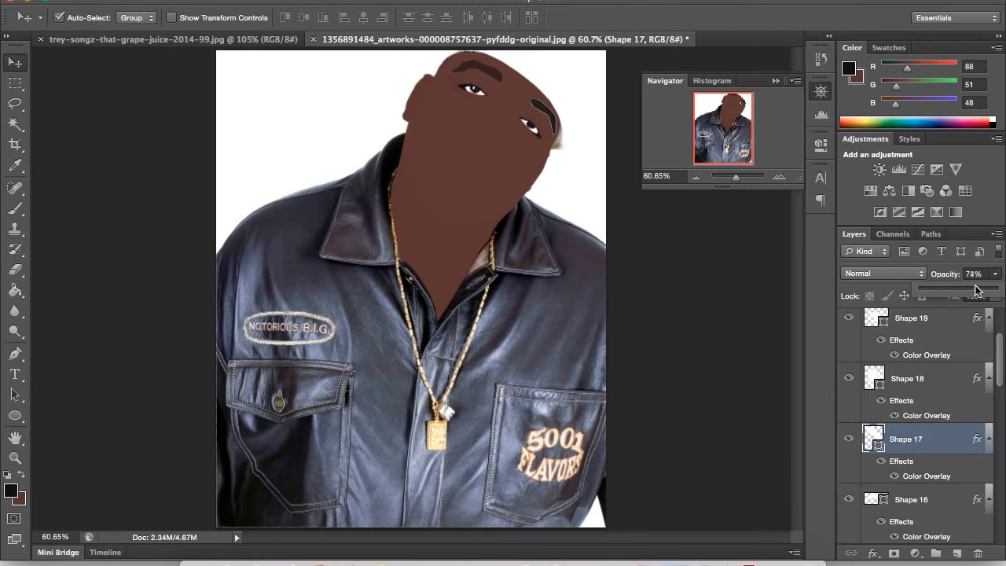
left_click_drag(506, 92, 581, 197)
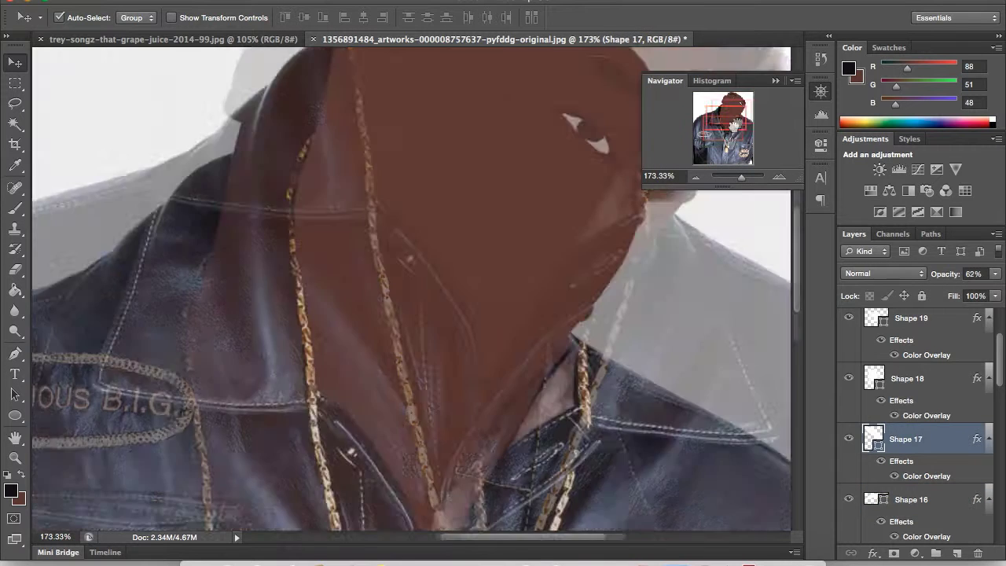
Step: Lower one small spot's opacity and show the photo copy again above the shapes
left_click(884, 351)
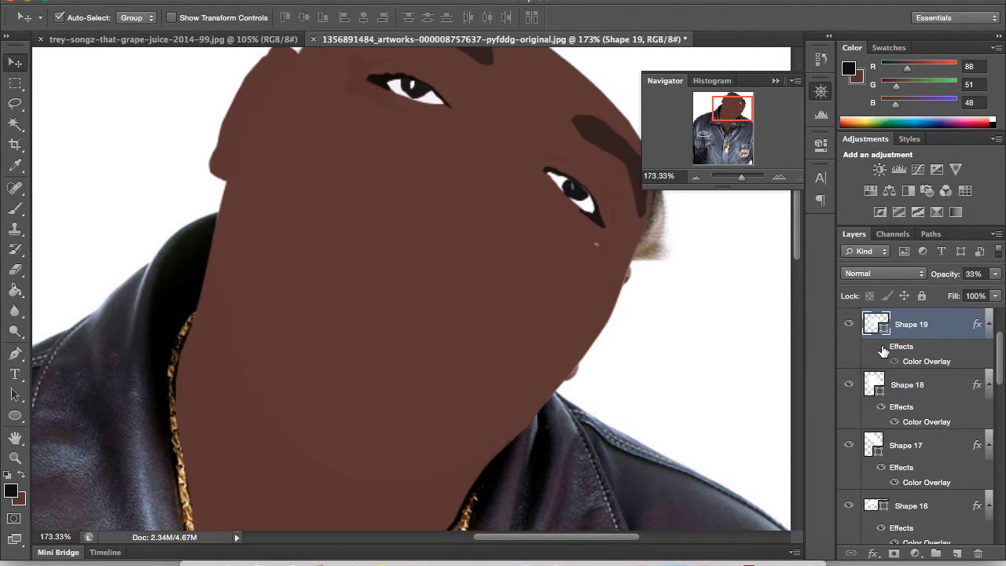
left_click(996, 273)
key("alt+bracketright")
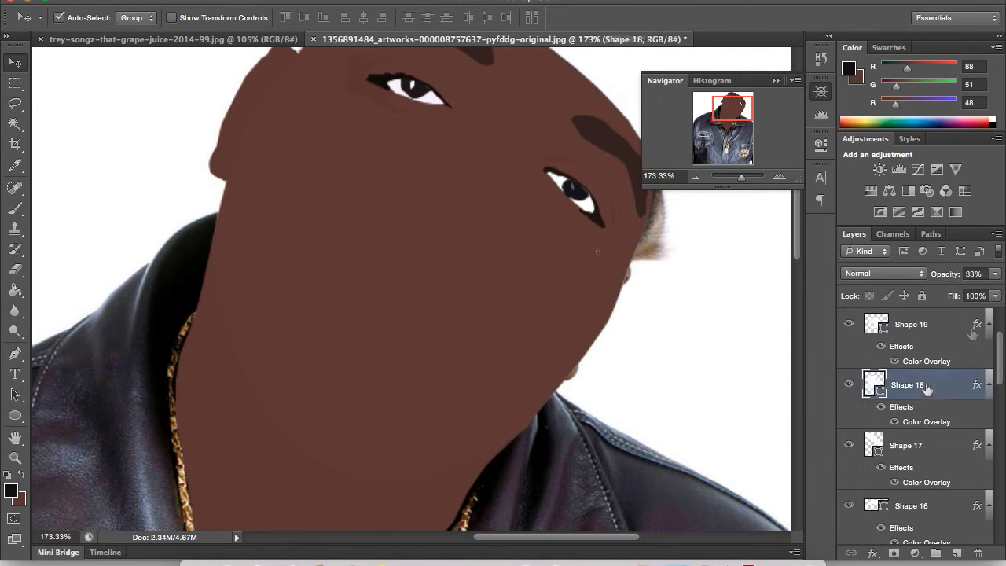
left_click(920, 324)
left_click_drag(741, 177, 744, 177)
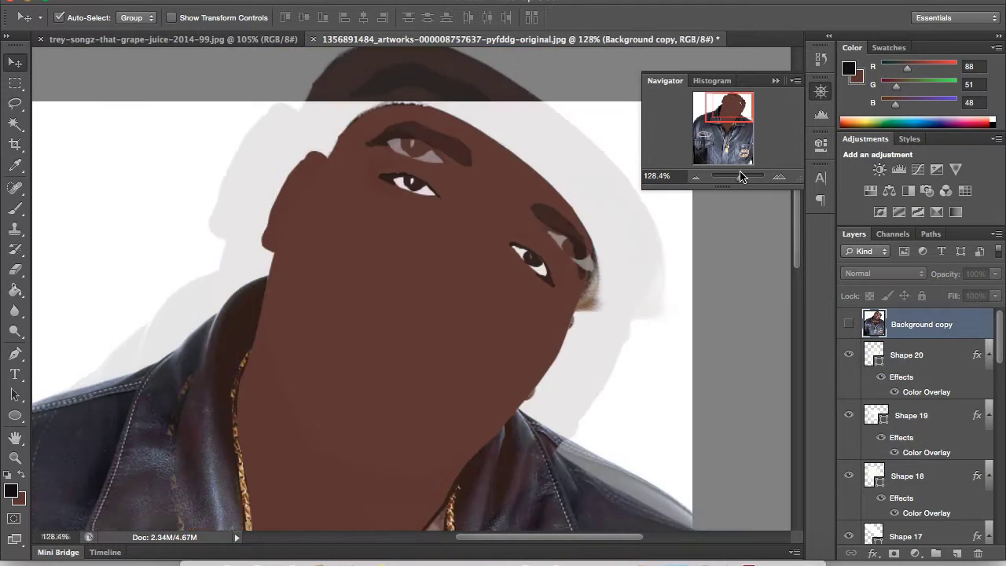
left_click(849, 324)
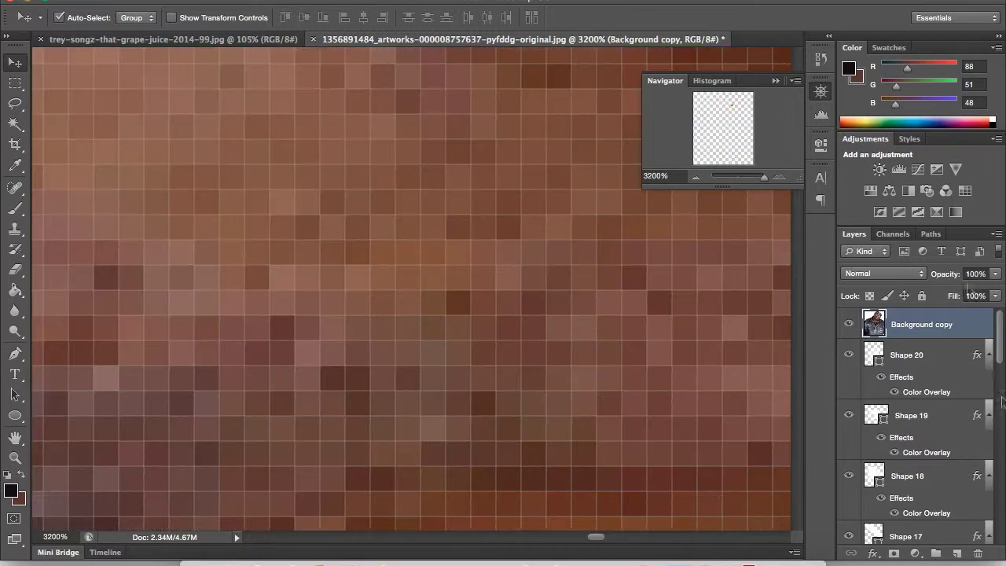
Step: Add a new layer, sample a darker skin tone and start pen shapes at the nostrils
key("ctrl+shift+alt+n")
left_click_drag(744, 177, 754, 178)
key("i")
left_click(10, 490)
left_click(15, 354)
left_click(504, 244)
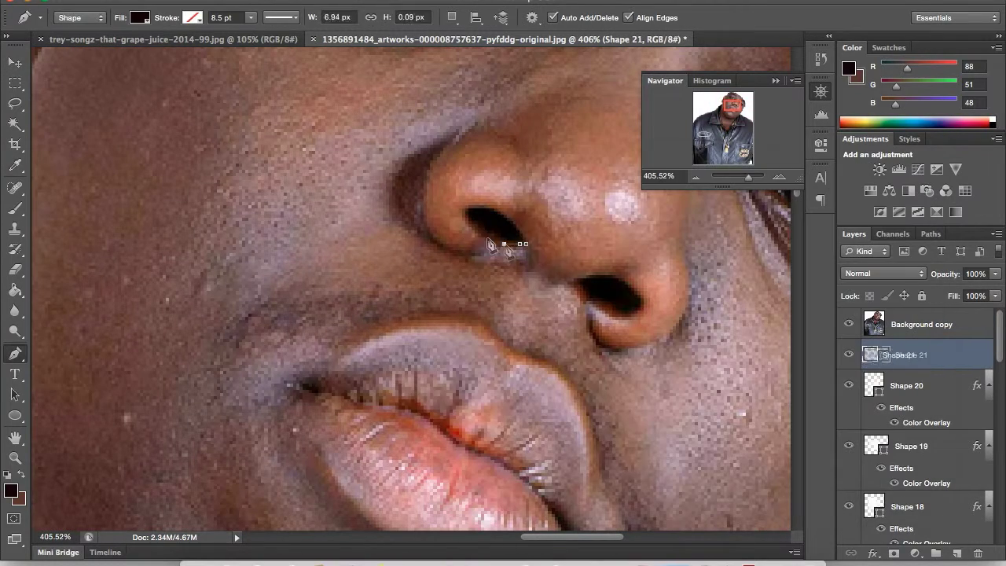
left_click_drag(571, 282, 588, 284)
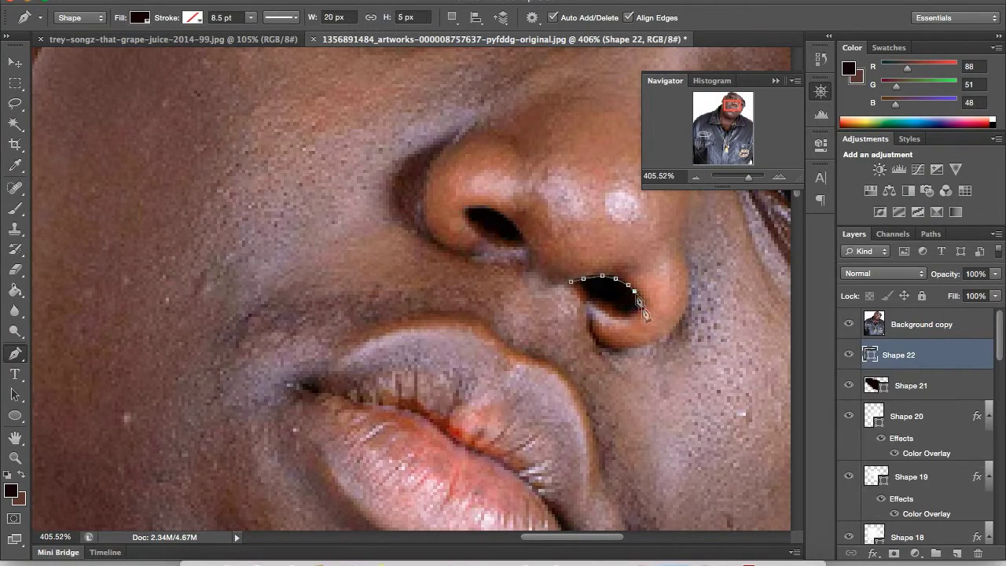
scroll(502, 283, "down", 3)
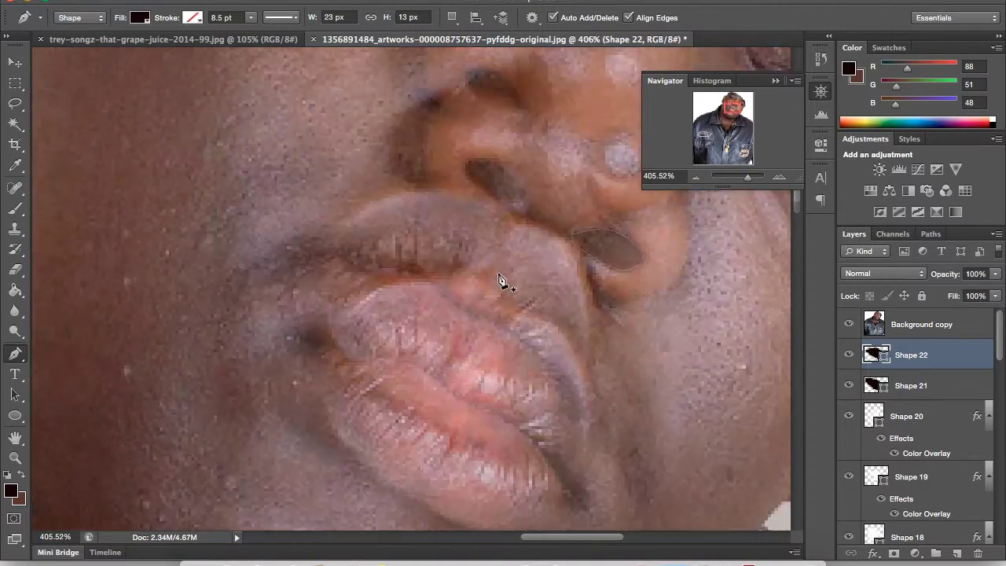
left_click(849, 324)
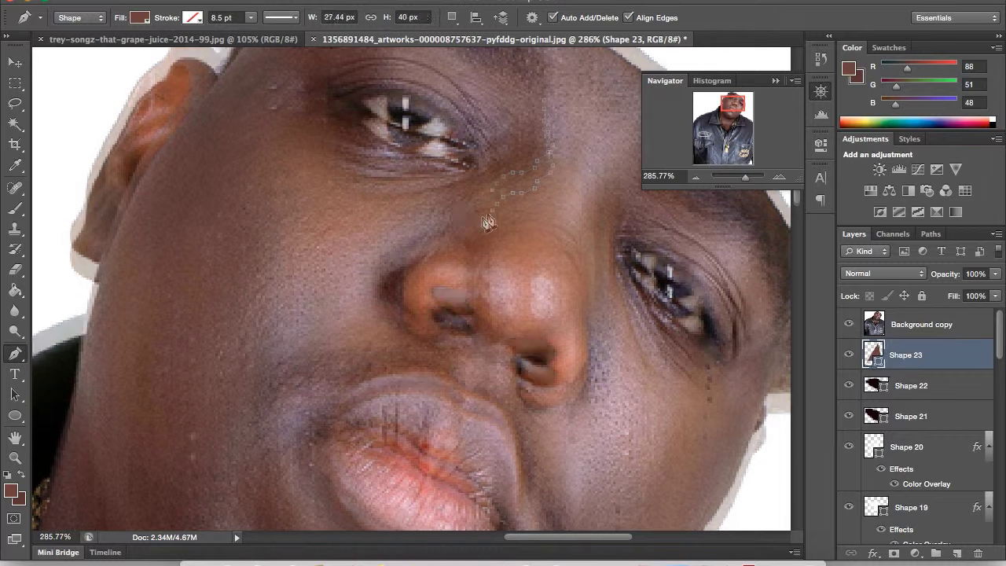
Step: Draw the under-eye shadow toward the nose with a dark brown overlay at about 48% opacity
left_click_drag(554, 171, 442, 208)
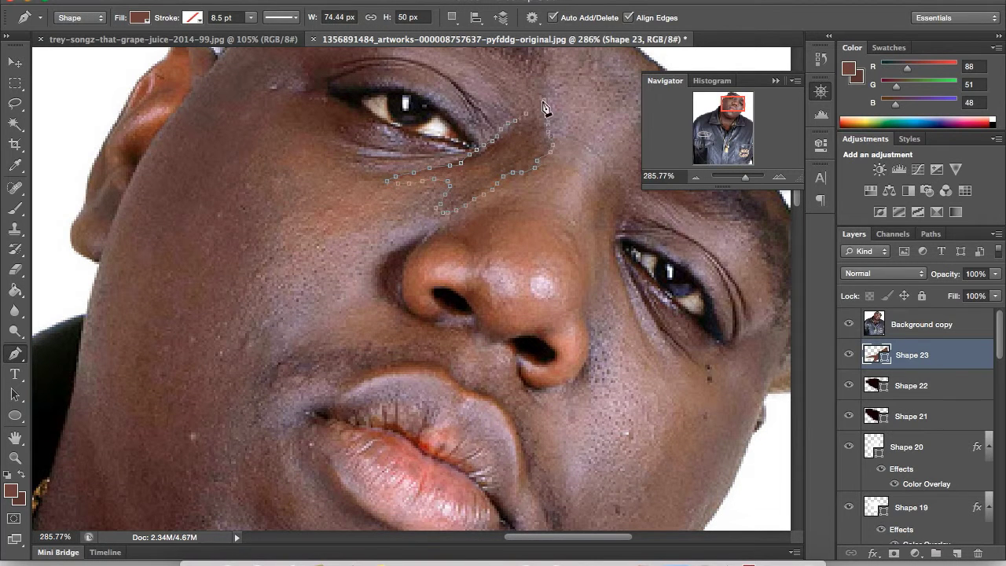
left_click(543, 102)
left_click_drag(912, 355, 947, 358)
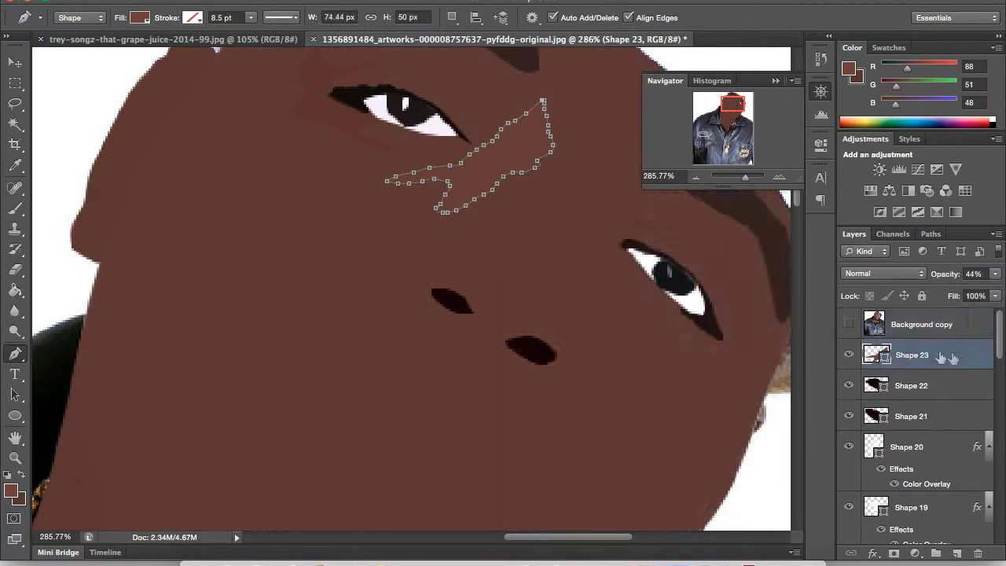
double_click(947, 358)
left_click(567, 361)
left_click(821, 227)
left_click(611, 291)
left_click(894, 189)
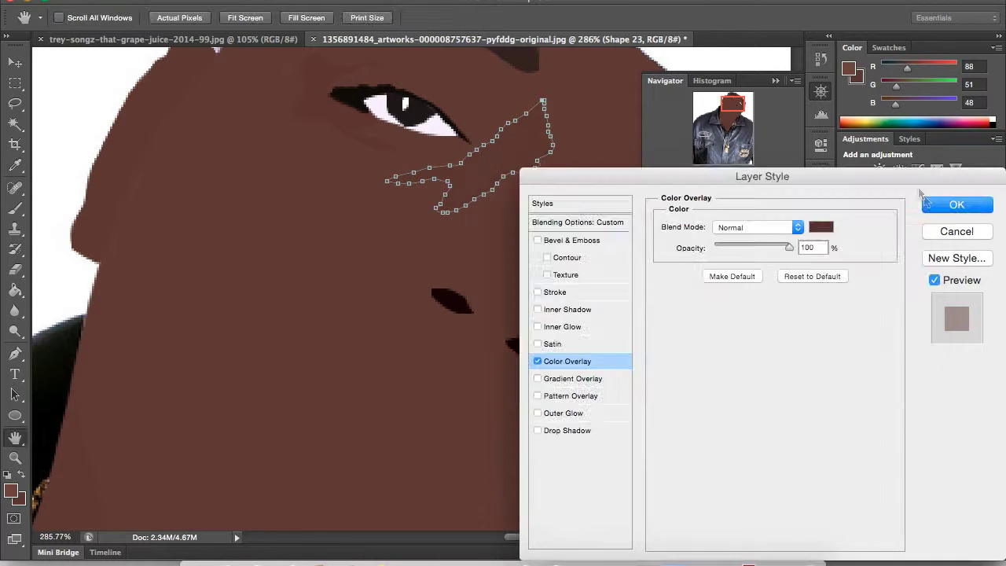
left_click(932, 204)
left_click_drag(995, 273, 953, 288)
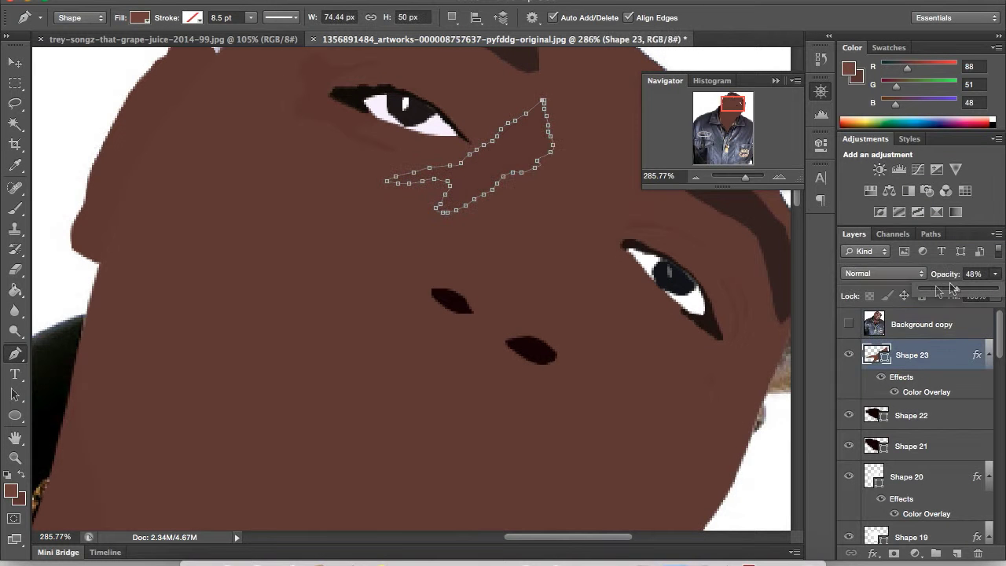
Step: Pen-trace a new shape around the nostril, toggling the reference photo to check it
left_click(920, 324)
left_click(848, 323)
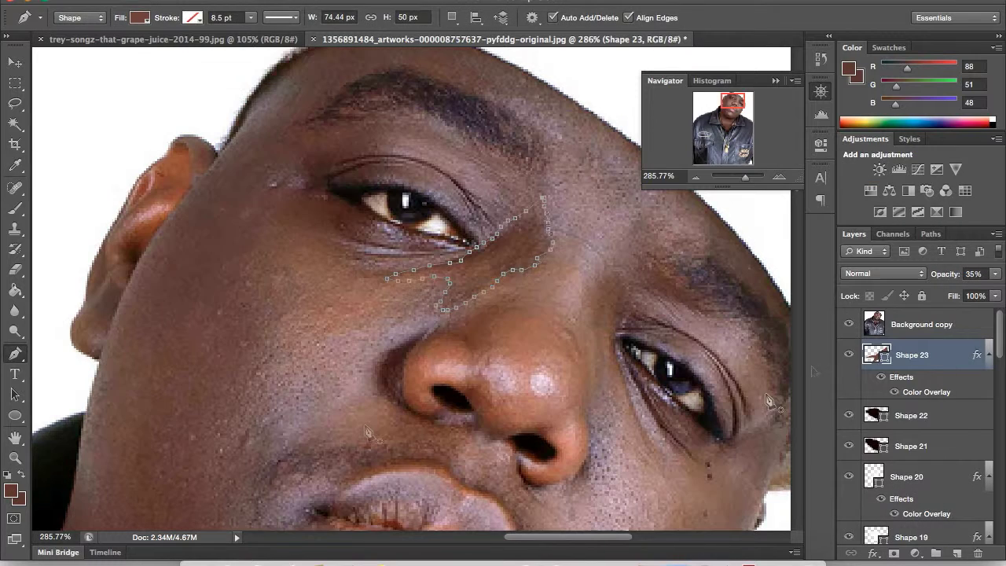
left_click(515, 299)
left_click_drag(494, 329, 495, 342)
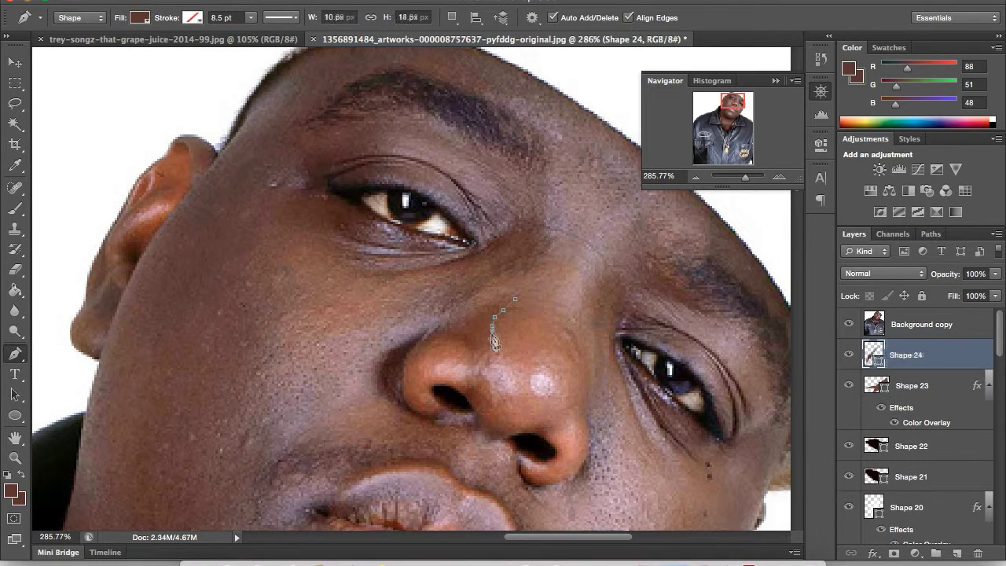
left_click_drag(438, 417, 444, 418)
left_click(393, 403)
left_click(376, 369)
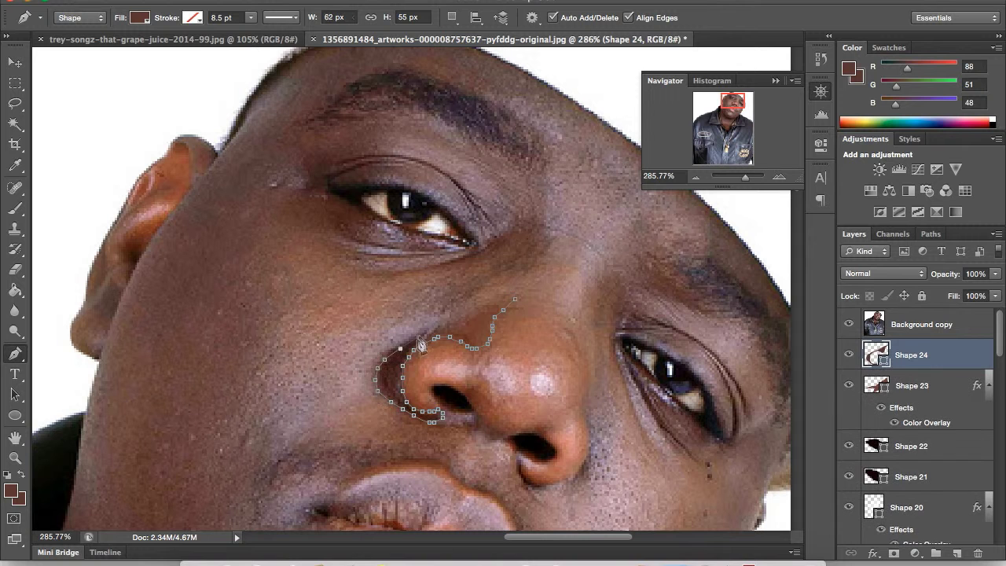
left_click(928, 325)
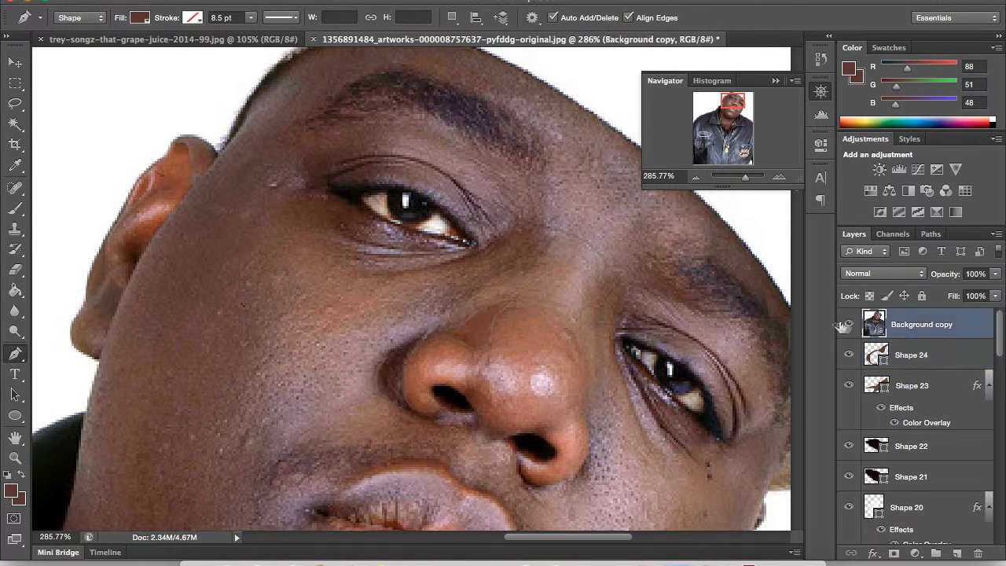
left_click(850, 325)
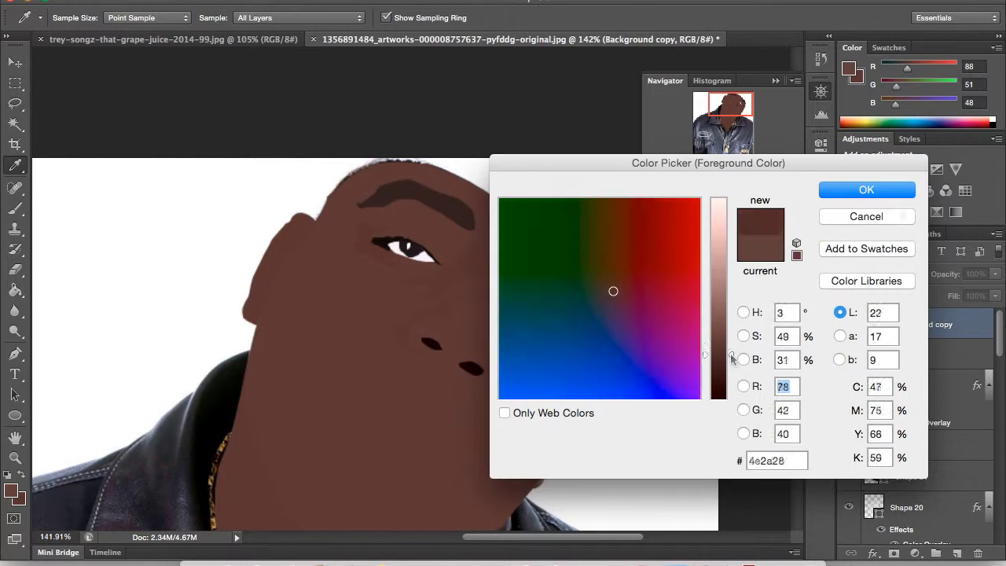
Step: Set foreground to #4e2a28 and trace the shadow from the head top past the ear to the jaw
left_click(434, 165)
left_click(418, 163)
left_click(386, 163)
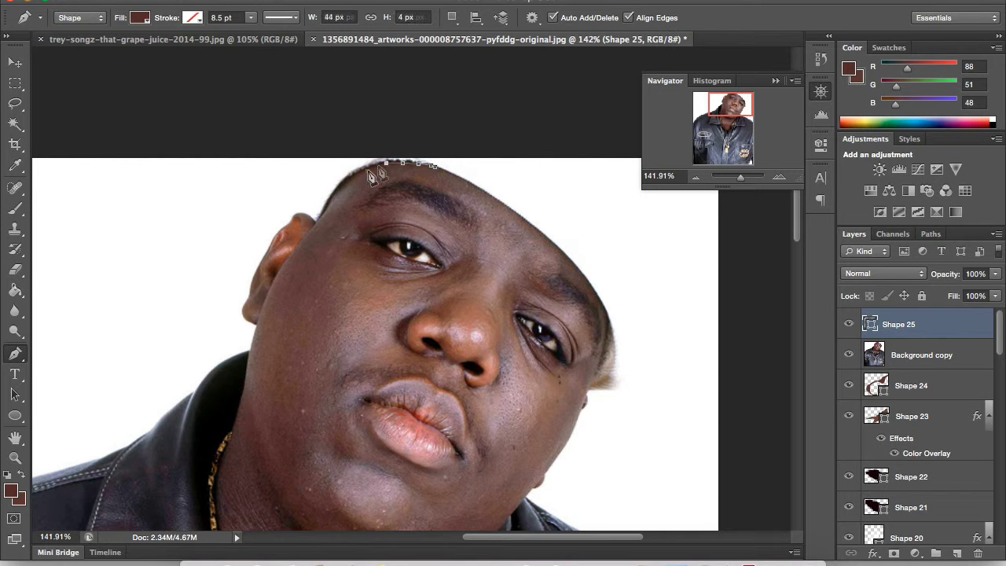
left_click(351, 177)
left_click(327, 202)
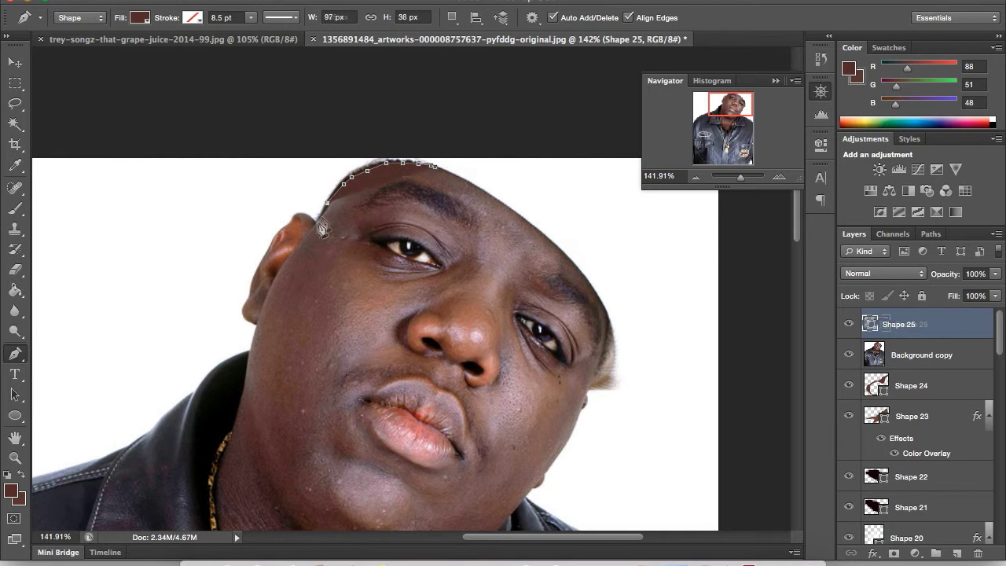
left_click(294, 250)
left_click(271, 287)
left_click(253, 340)
left_click(246, 375)
left_click(238, 408)
left_click(231, 437)
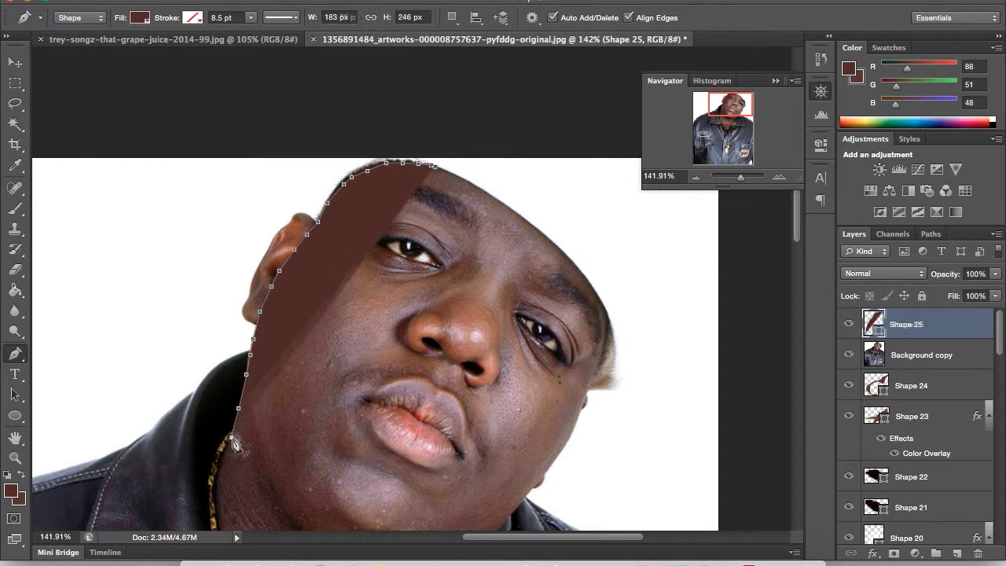
Step: Continue the shadow outline along the neck, chin and inner cheek, closing the shape
scroll(232, 437, "down", 5)
left_click(218, 336)
left_click(224, 389)
left_click(352, 457)
left_click(444, 424)
left_click(472, 385)
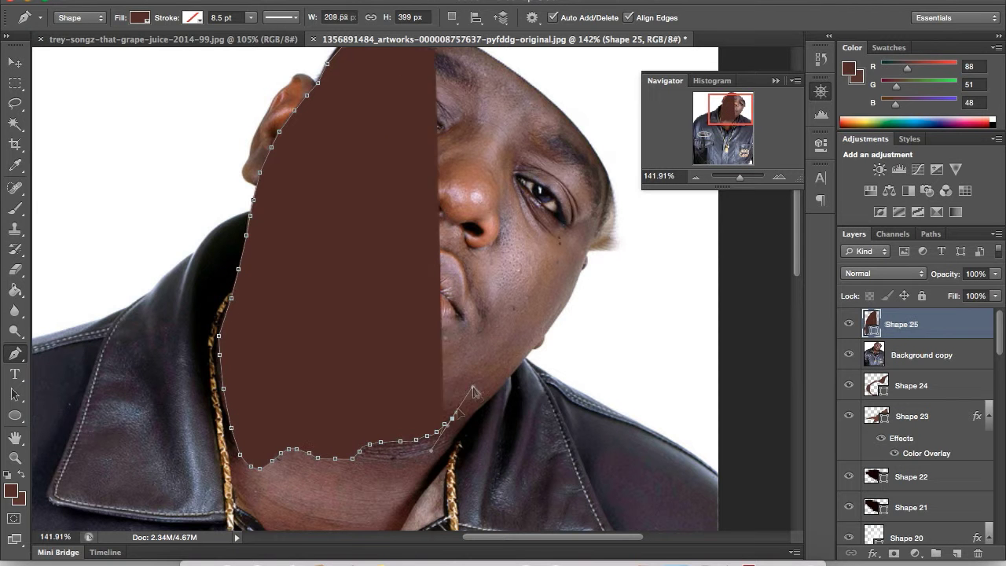
left_click(432, 366)
left_click(352, 353)
left_click(308, 302)
left_click(305, 207)
left_click(306, 177)
left_click(307, 146)
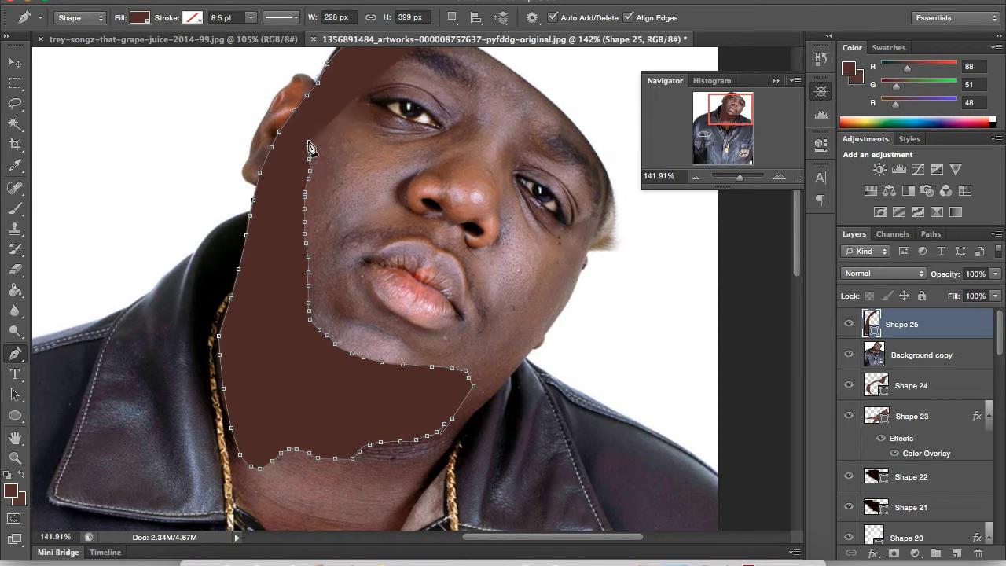
scroll(308, 147, "up", 1)
left_click(343, 124)
Step: Move the reference photo above the cheek shadow and toggle it to preview the shading
left_click(922, 355)
left_click_drag(922, 355, 922, 319)
left_click(849, 324)
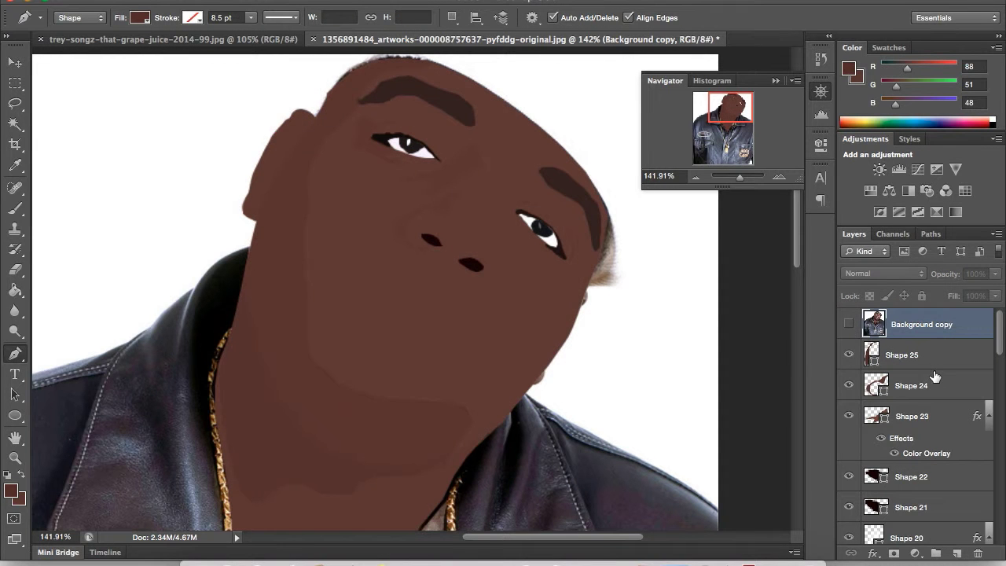
left_click(849, 324)
left_click(848, 324)
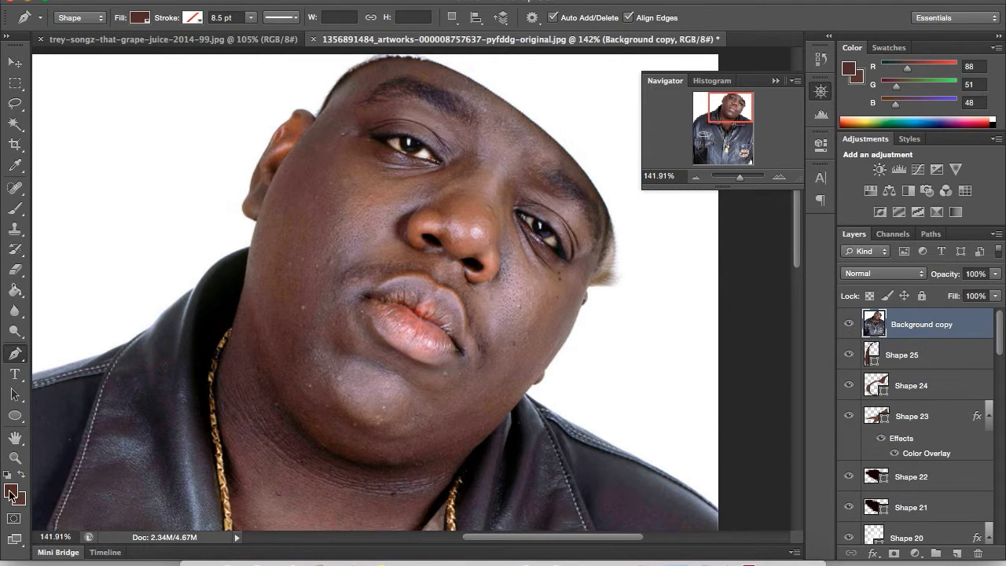
left_click(902, 354)
Step: Draw two chin shading shapes, one along the jawline and one under the chin
left_click(447, 421)
left_click(466, 415)
mouse_move(435, 431)
left_mouse_down()
mouse_move(315, 386)
mouse_move(269, 349)
left_mouse_up()
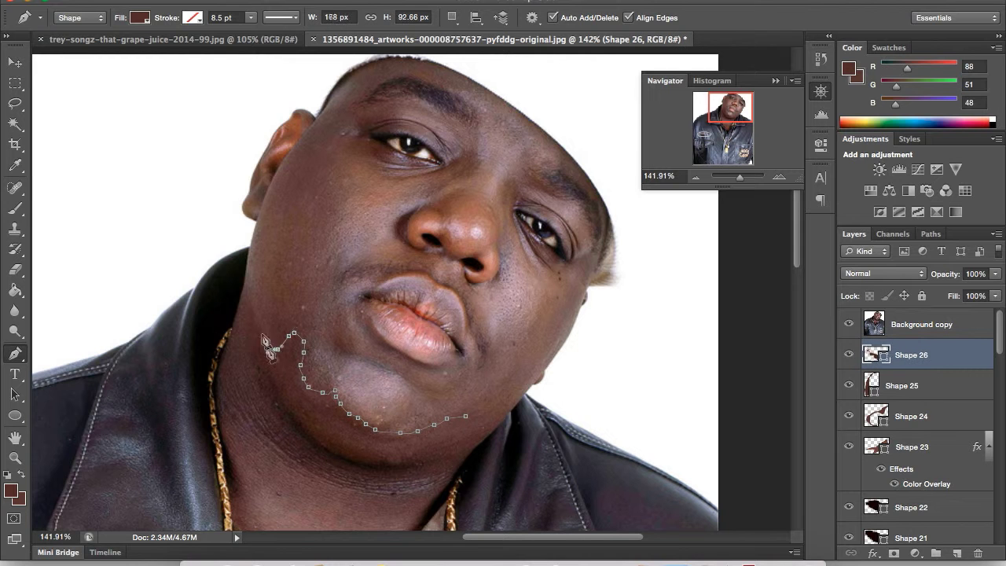
left_click(427, 449)
left_click(364, 452)
left_click(281, 406)
left_click(290, 448)
left_click(352, 476)
left_click(403, 482)
Step: Review the chin shading with the photo hidden, leaving the chin shape's opacity unchanged
left_click(849, 324)
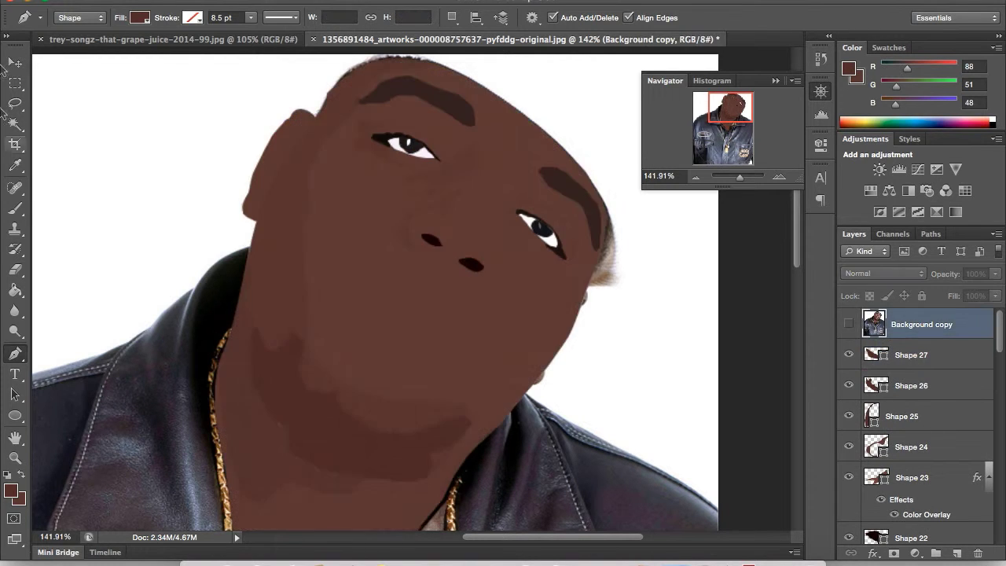
key("v")
left_click(849, 324)
left_click(913, 385)
left_click(995, 273)
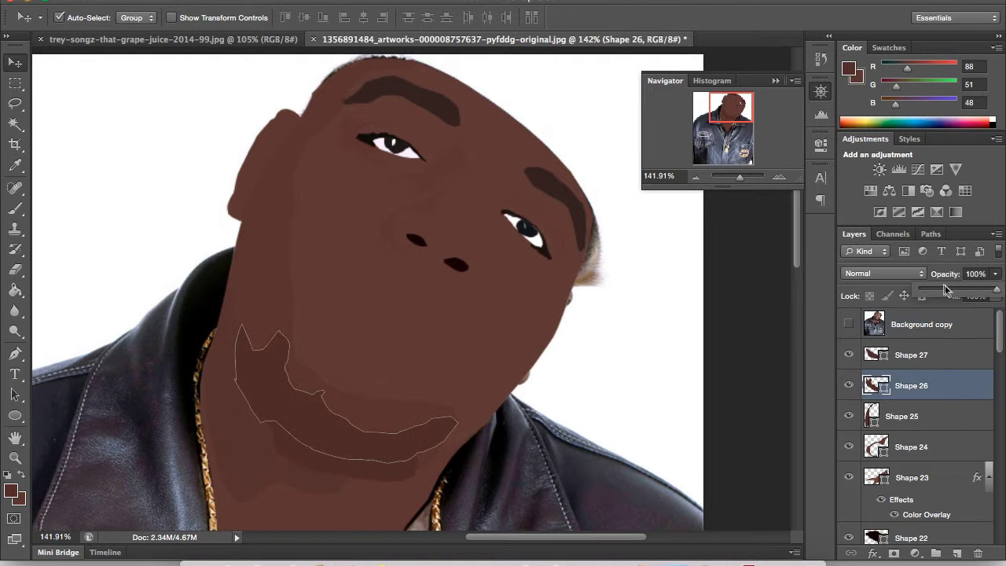
left_click(341, 506)
left_click(345, 467)
left_click(640, 386)
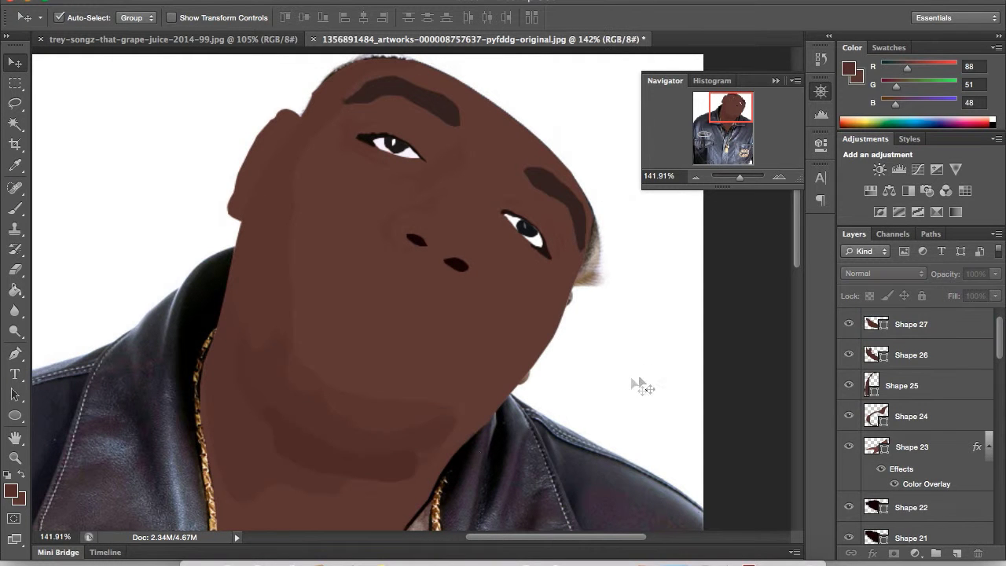
left_click(849, 324)
left_click_drag(740, 177, 745, 176)
Step: Trace the lips as a new pinkish-brown shape layer
left_click(848, 324)
left_click(11, 491)
left_click(899, 189)
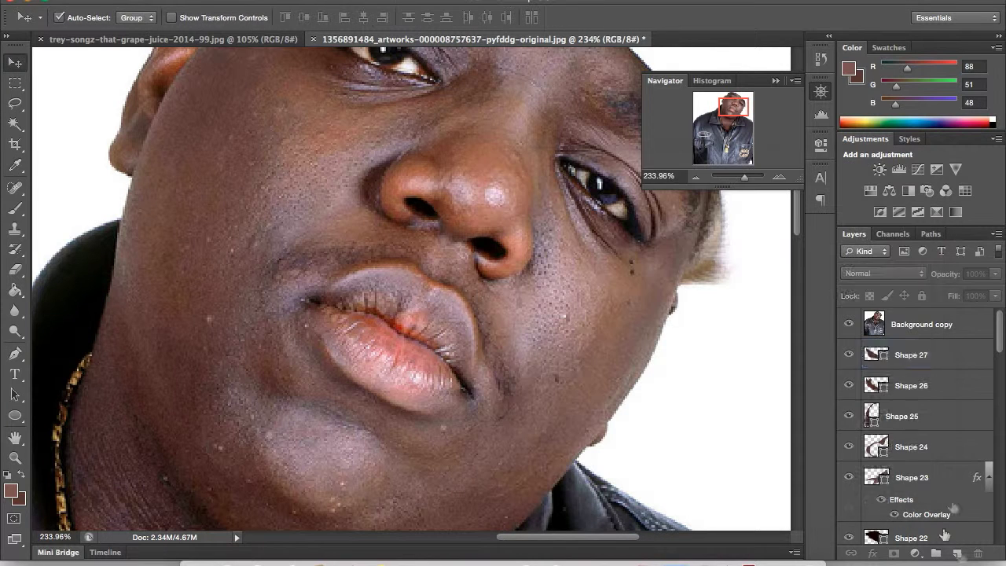
left_click(957, 553)
key("p")
left_click(473, 397)
left_click(474, 370)
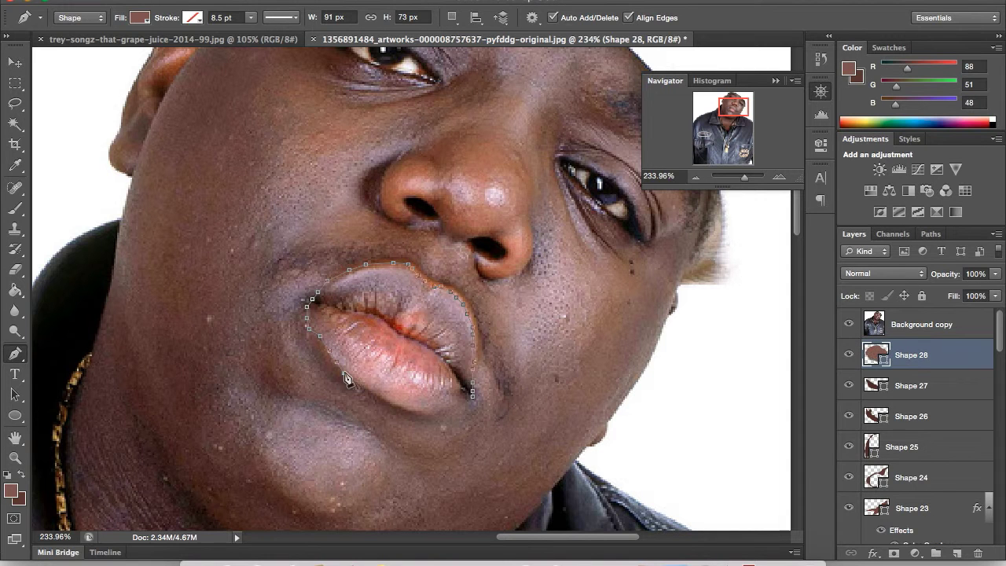
Step: Switch the foreground to near-black brown and start the dark line at the lip corner
left_click(11, 490)
left_click(894, 188)
left_click(957, 553)
left_click(466, 391)
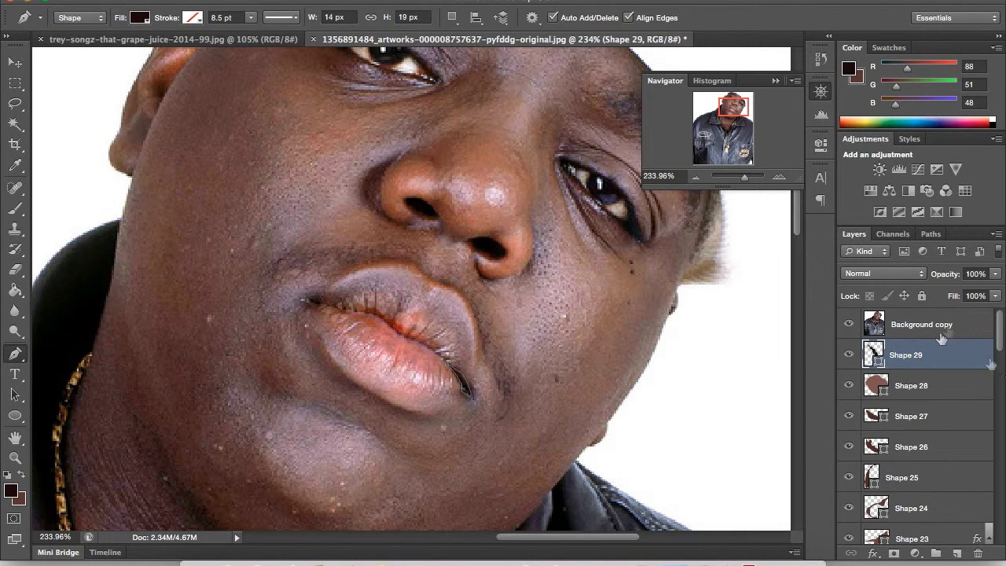
left_click(848, 324)
left_click(920, 324)
left_click(850, 327)
scroll(412, 294, "up", 3)
Step: Trace the lip crease as a dark shape on a new layer beneath the photo
left_click(957, 553)
key("ctrl+bracketleft")
left_click(502, 446)
left_click(458, 402)
left_click(431, 386)
left_click(414, 379)
left_click(402, 371)
left_click(391, 367)
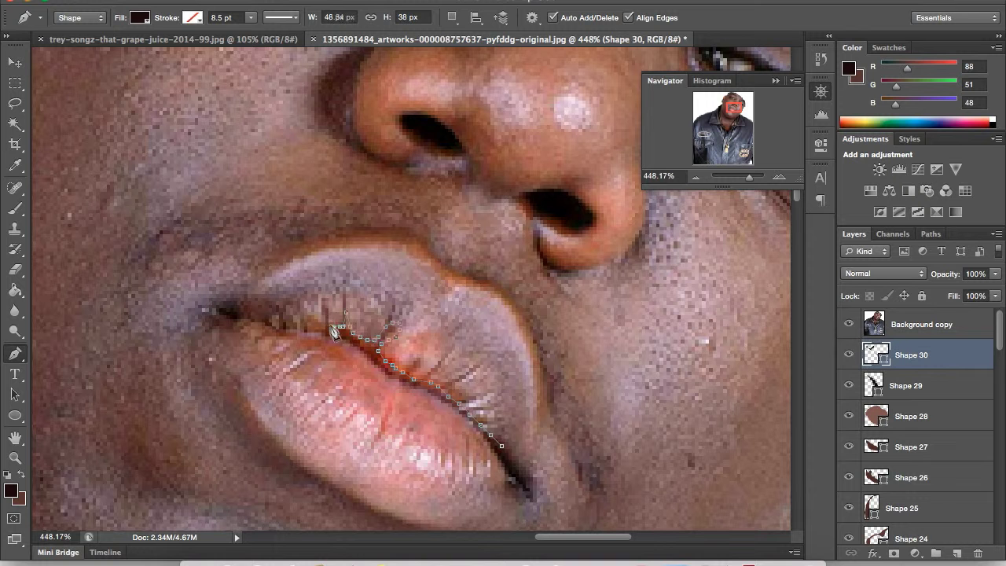
left_click(504, 454)
left_click(849, 324)
left_click(849, 325)
Step: Draw the upper lip crease on a new layer and lower its opacity to about 64%
key("ctrl+shift+alt+n")
key("ctrl+bracketleft")
left_click(320, 323)
left_click(306, 323)
left_click(290, 326)
left_click(265, 321)
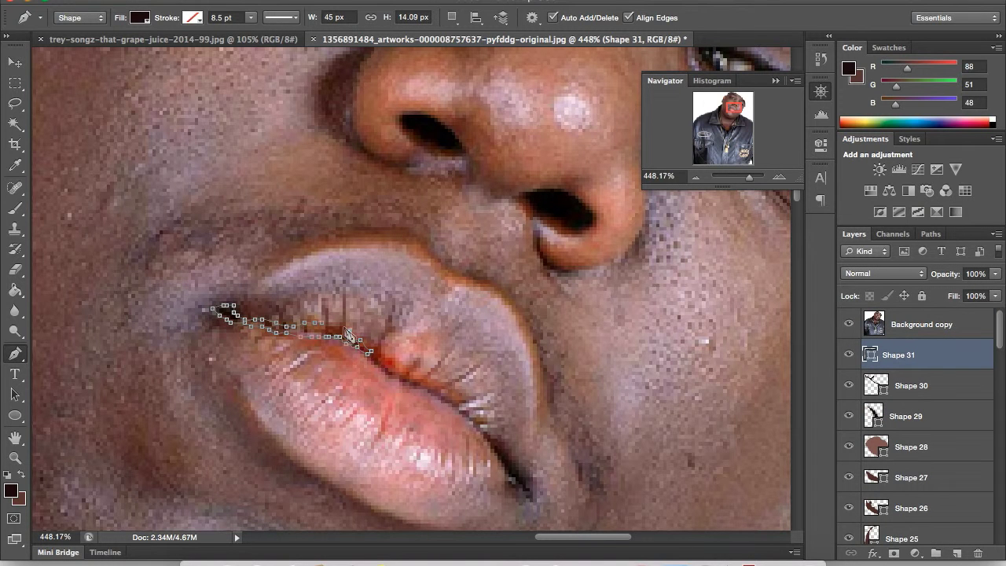
left_click(848, 324)
left_click(996, 274)
left_click_drag(996, 288, 969, 289)
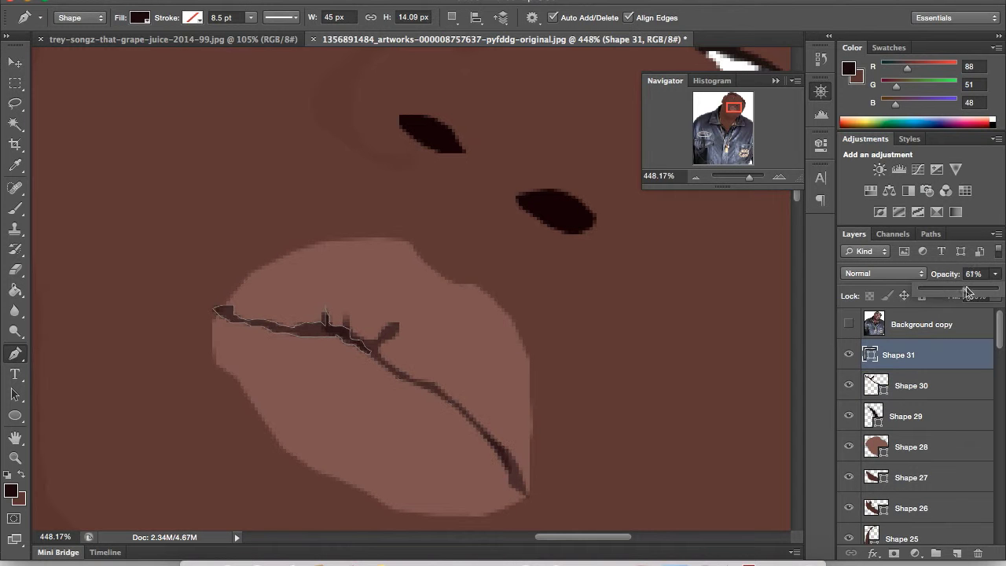
key("ctrl+0")
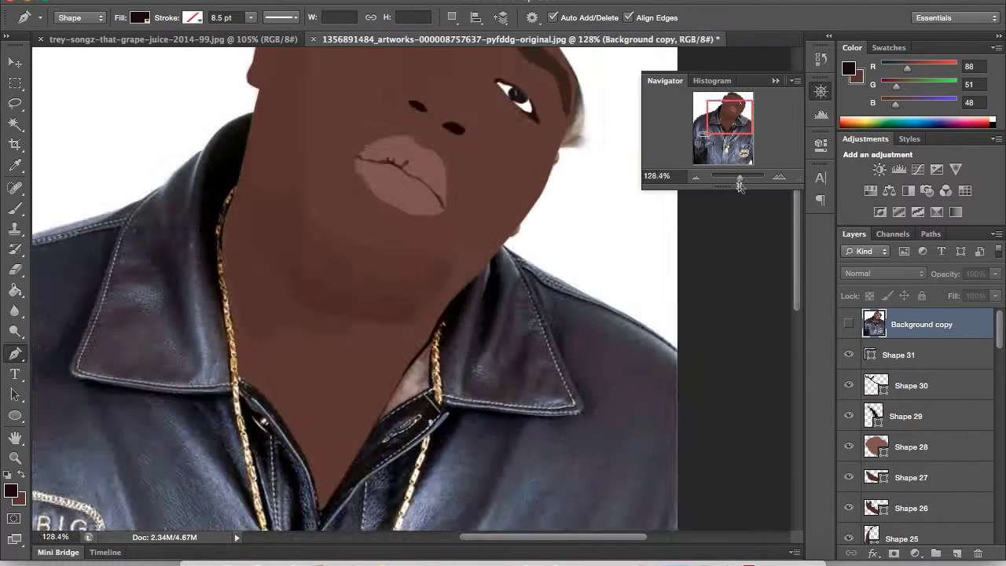
Step: Drop Shape 31 to 27% opacity and begin Shape 32 on the head's right edge
left_click_drag(966, 293, 932, 291)
scroll(550, 236, "up", 2)
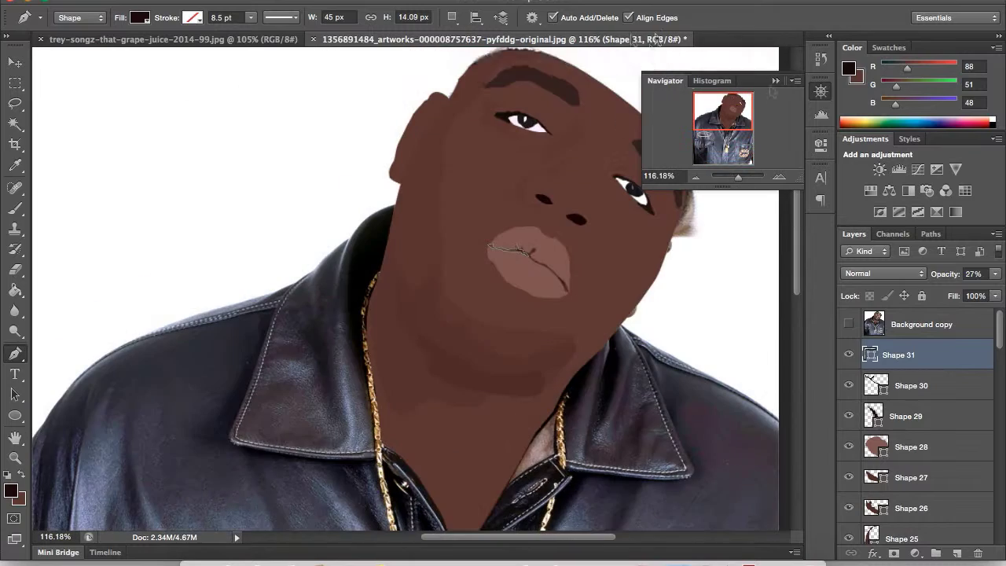
left_click(954, 336)
left_click_drag(739, 177, 740, 182)
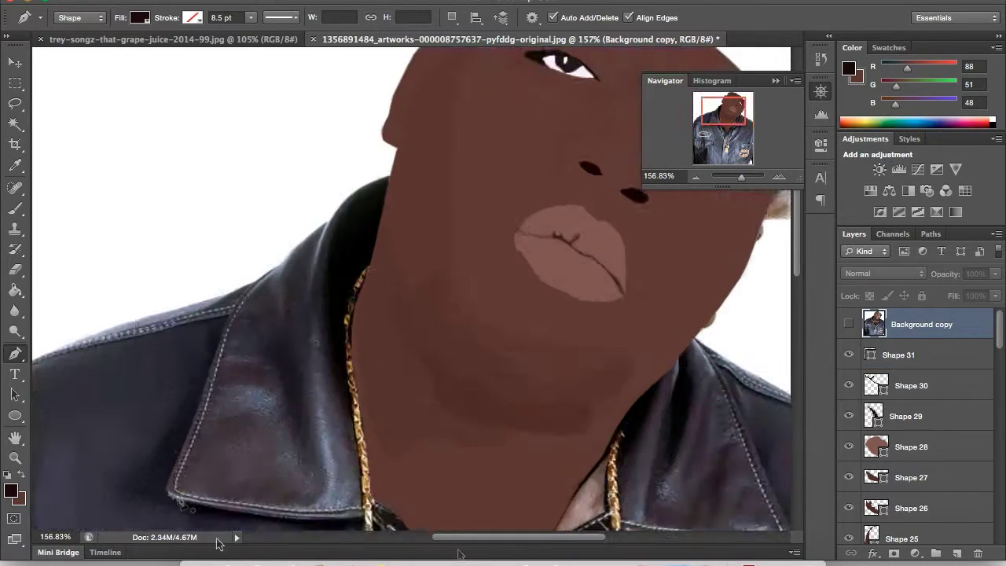
mouse_move(743, 102)
left_mouse_down()
mouse_move(729, 103)
mouse_move(739, 106)
left_mouse_up()
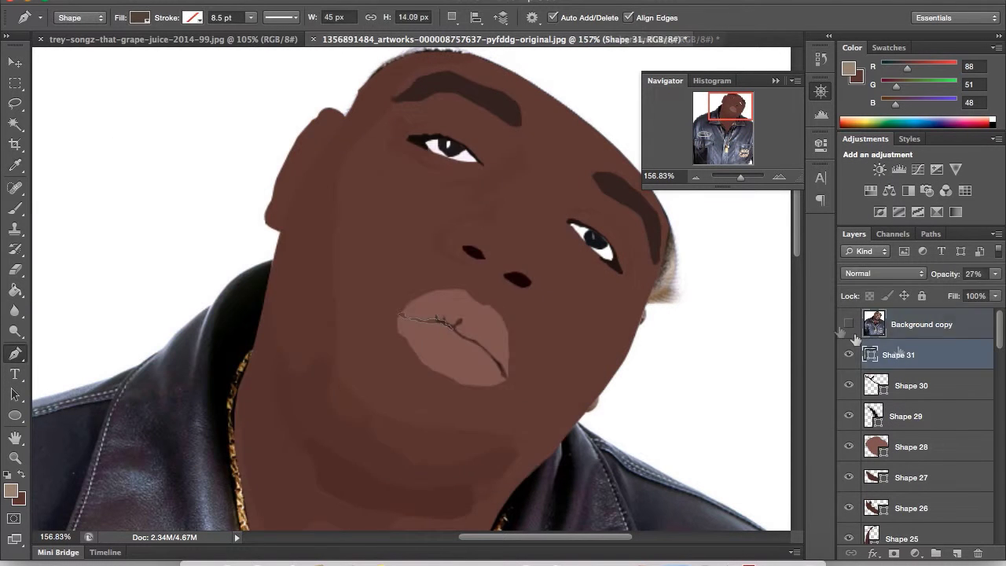
left_click(674, 241)
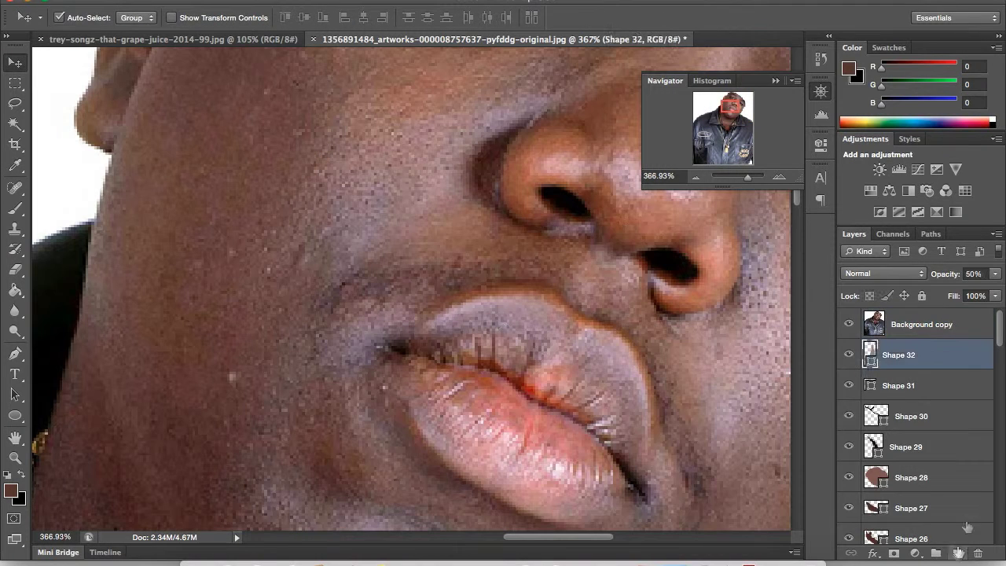
Step: Trace Shape 33 around the upper lip's edge
left_click(429, 314)
left_click(469, 297)
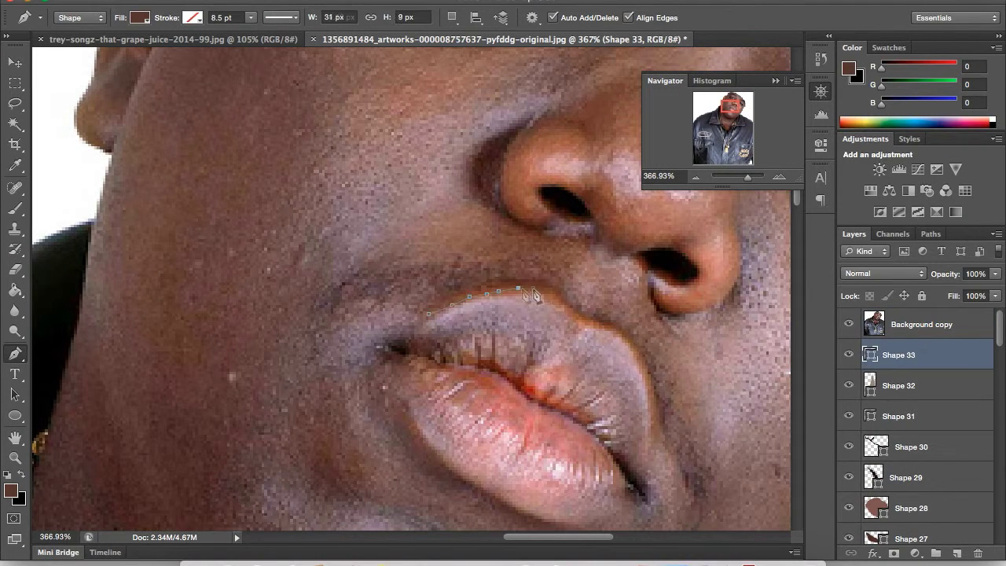
left_click(649, 396)
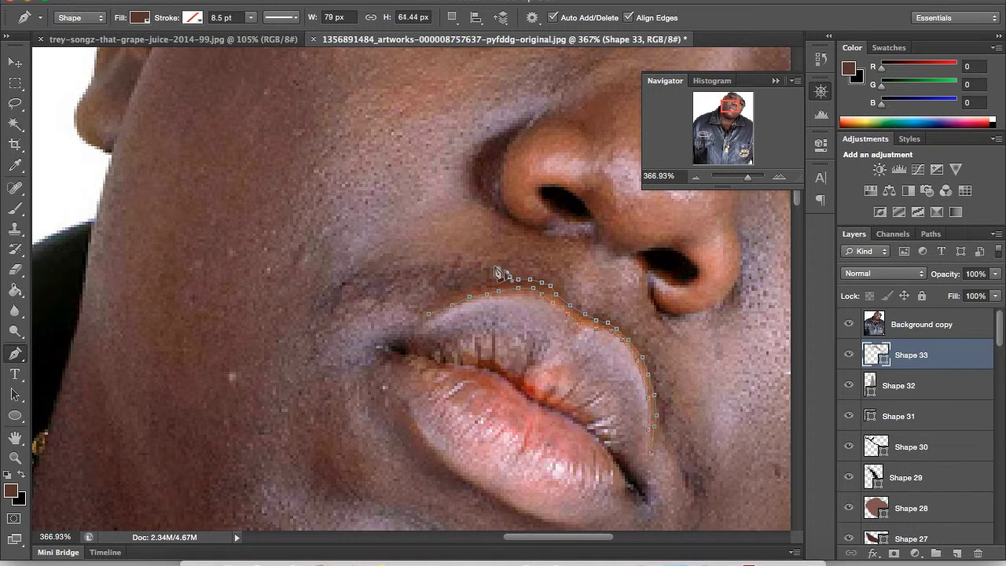
left_click_drag(322, 318, 338, 329)
left_click(849, 324)
left_click(849, 324)
Step: Give Shape 33 a slightly darker #5d3734 brown Color Overlay
double_click(928, 355)
left_click(554, 361)
left_click(821, 227)
left_click_drag(809, 425, 808, 428)
left_click(944, 271)
left_click(957, 205)
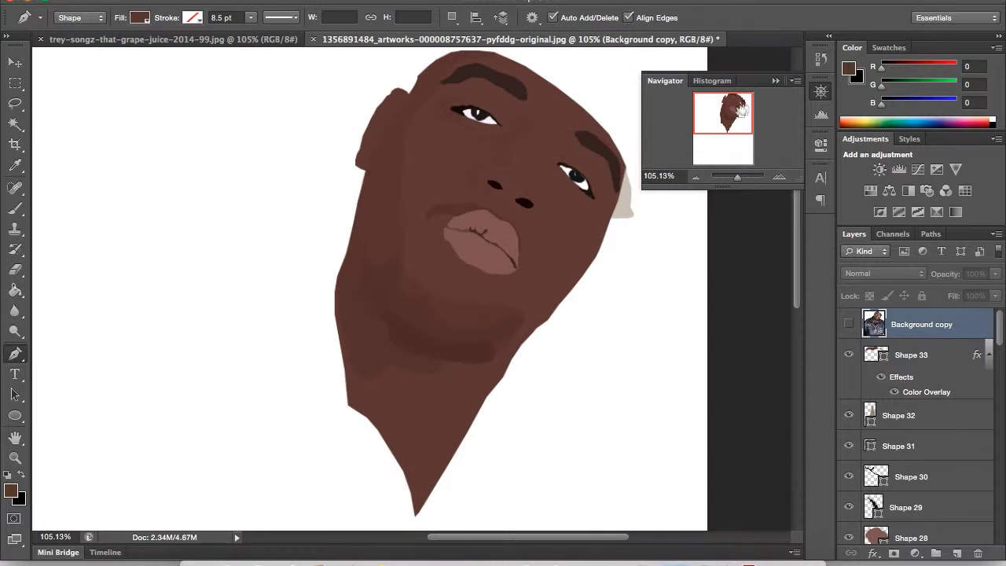
Step: Start Shape 34 with a few anchors curving down near the mouth corner
left_click(949, 330)
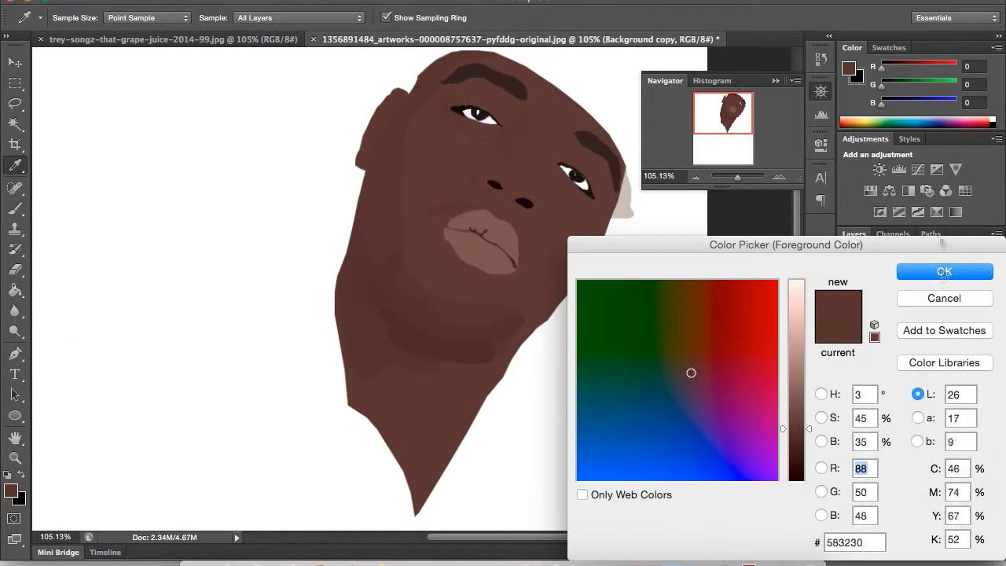
left_click(849, 324)
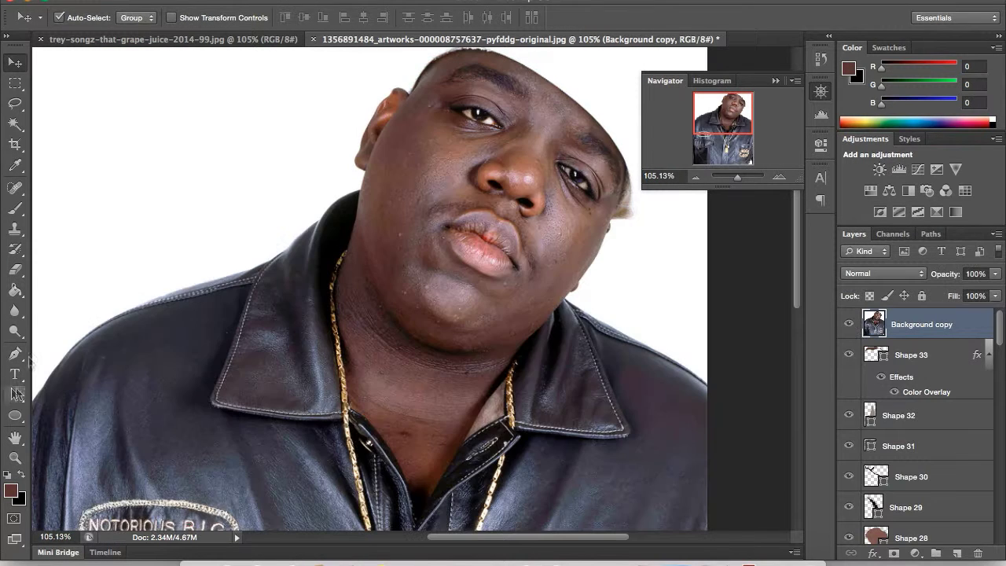
key("p")
scroll(544, 281, "up", 4)
left_click(501, 204)
left_click(512, 230)
left_click_drag(516, 264, 532, 251)
Step: Review the flat portrait against the reference photo, then pick a near-black jacket colour
left_click(920, 324)
left_click(849, 324)
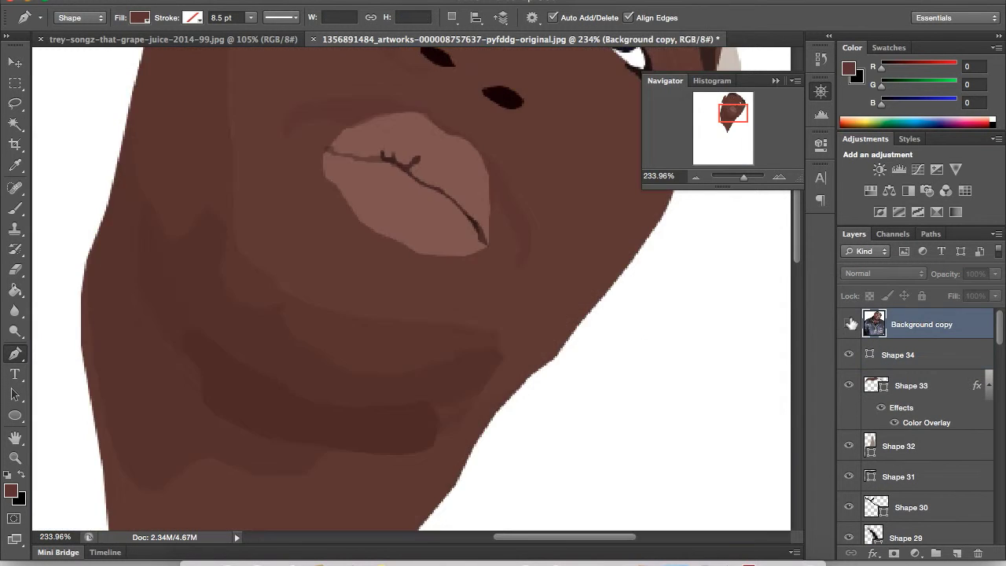
key("ctrl+0")
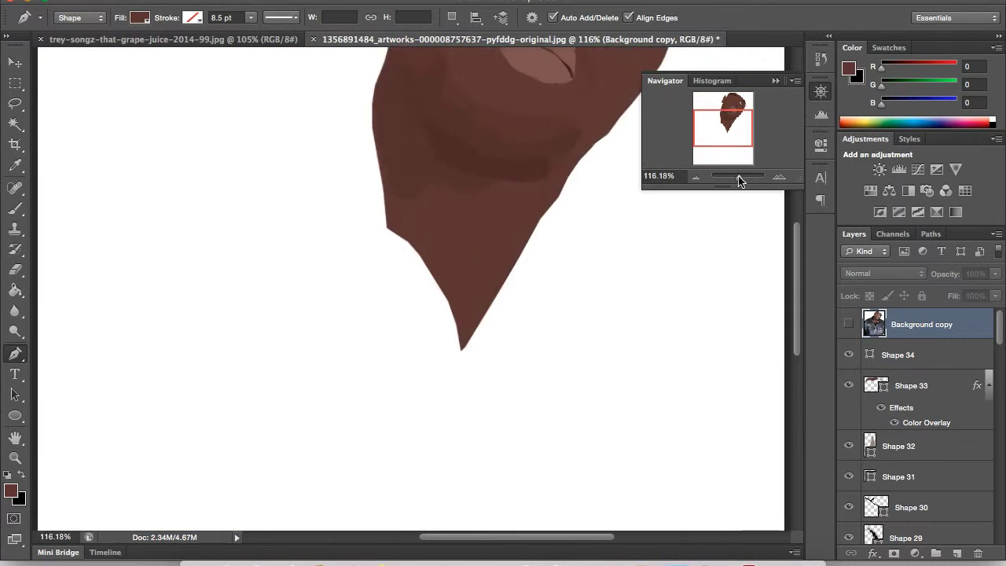
left_click_drag(736, 178, 739, 178)
left_click(821, 91)
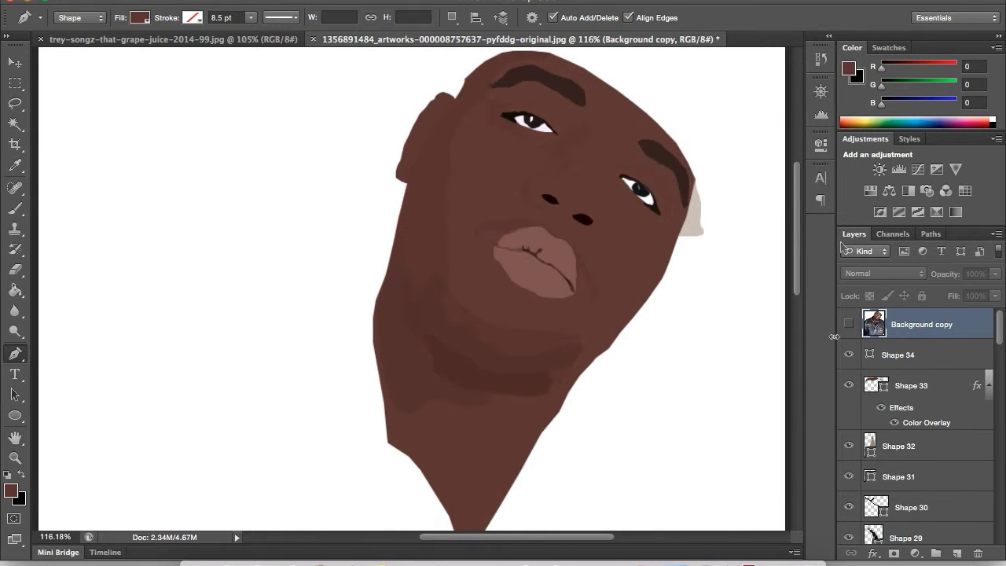
left_click(849, 324)
left_click(821, 91)
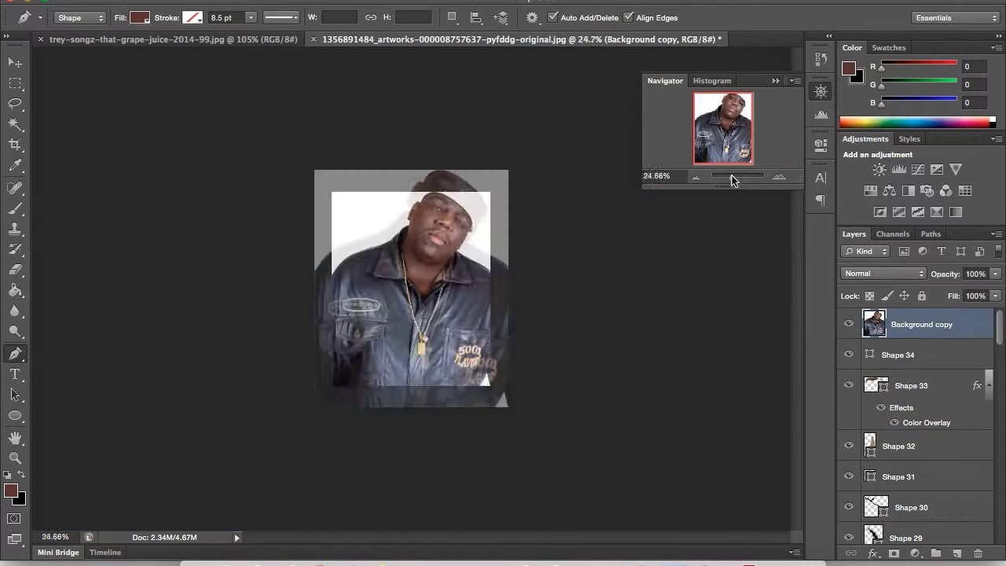
key("ctrl+0")
left_click(11, 491)
left_click(622, 386)
Step: Trace the jacket and shoulders as black Shape 35
left_click(925, 270)
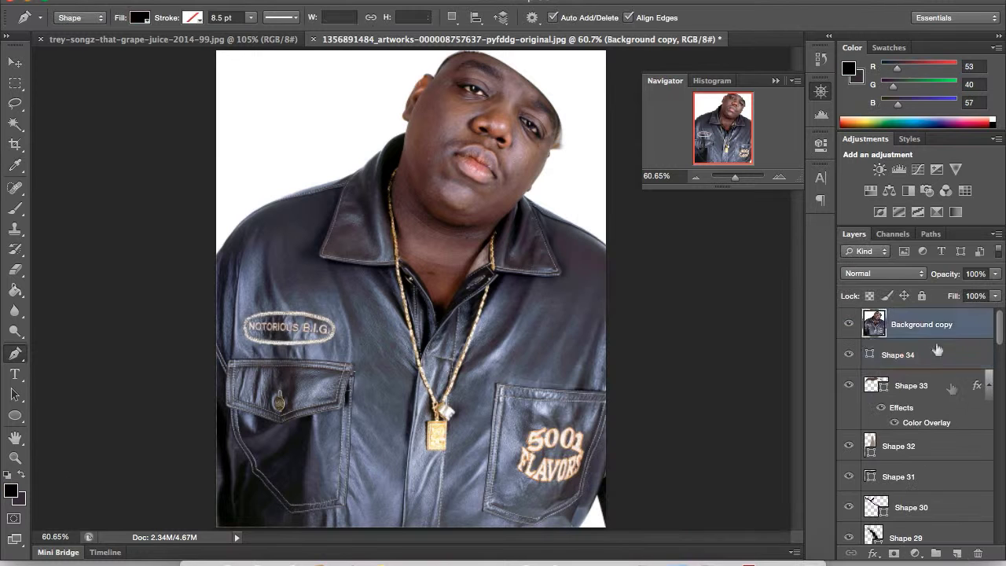
left_click(618, 258)
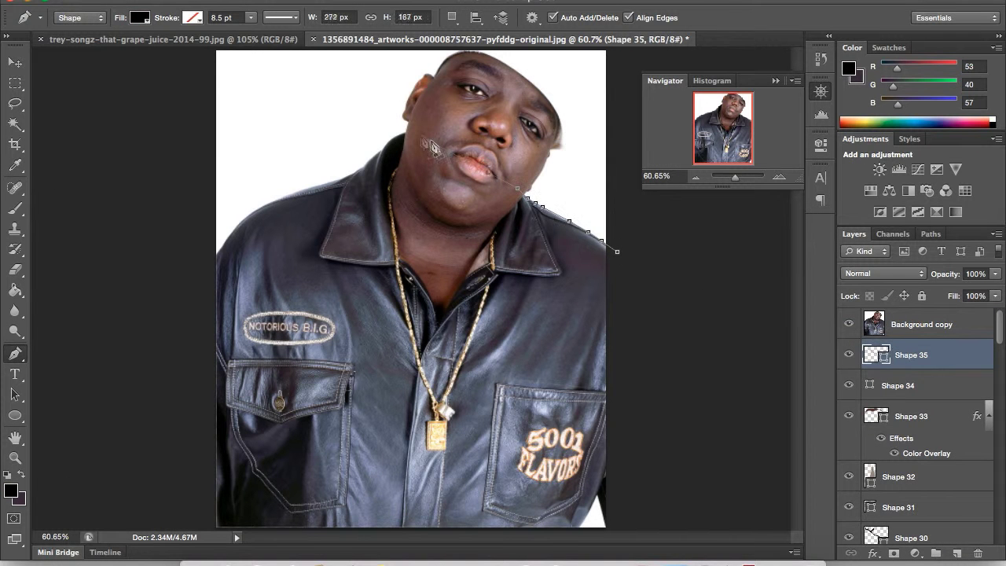
left_click_drag(355, 179, 275, 206)
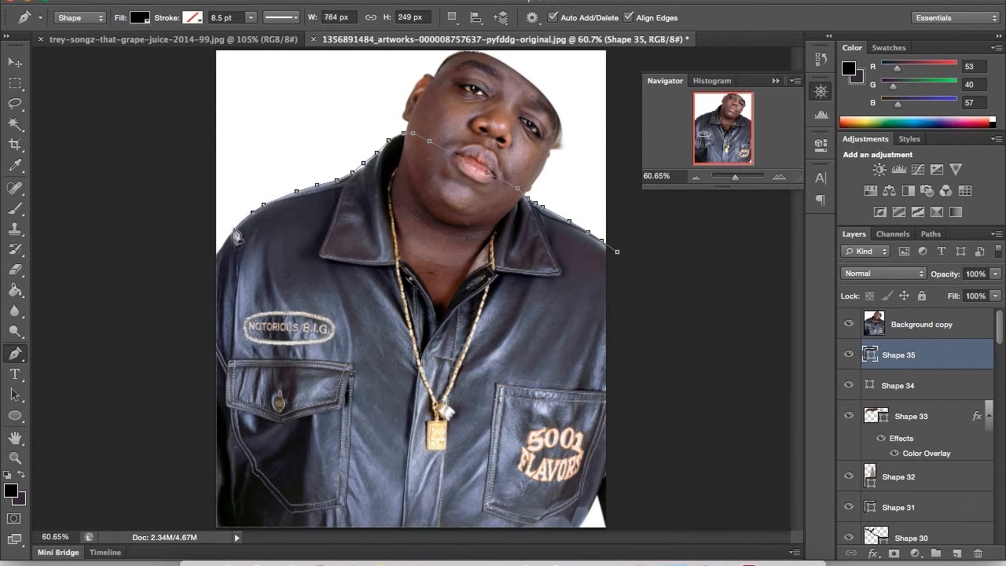
left_click(211, 529)
Step: Move the jacket layer down to just above Layer 1, beneath the face shapes
left_click(920, 324)
left_click(849, 324)
left_click_drag(920, 324, 907, 491)
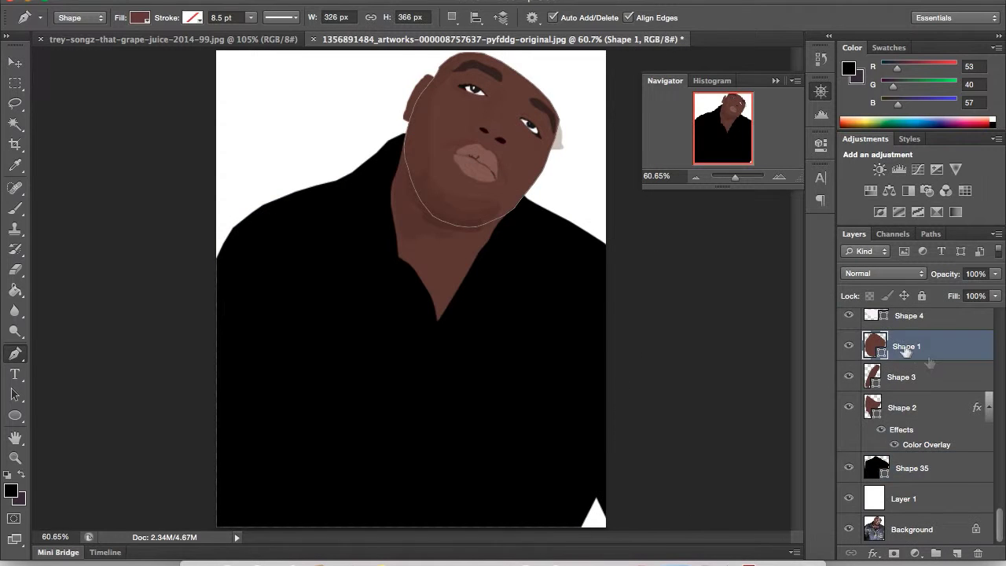
key("v")
scroll(912, 393, "up", 10)
left_click(849, 324)
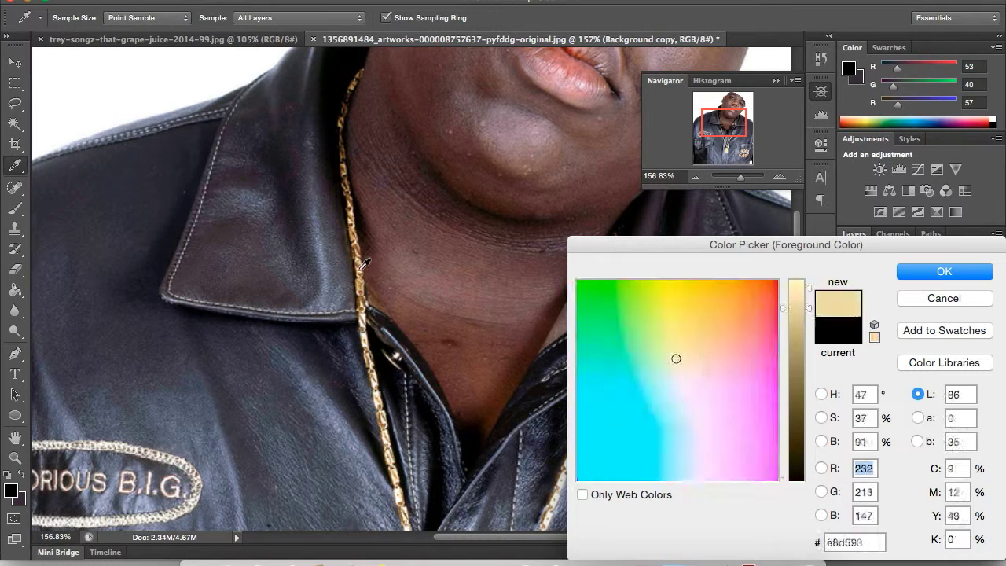
Step: Set the foreground colour to gold in the Color Picker
left_click_drag(810, 308, 815, 383)
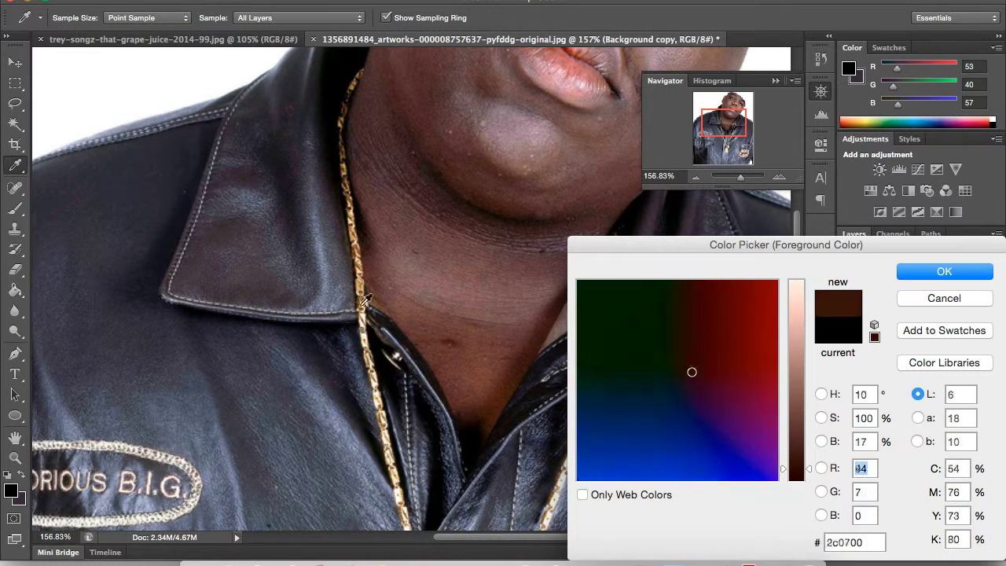
left_click(822, 394)
left_click(735, 321)
left_click(944, 271)
Step: Select the Shape 2 layer with the Pen tool ready to draw the chain shape above it
left_click(928, 355)
key("p")
scroll(924, 378, "down", 10)
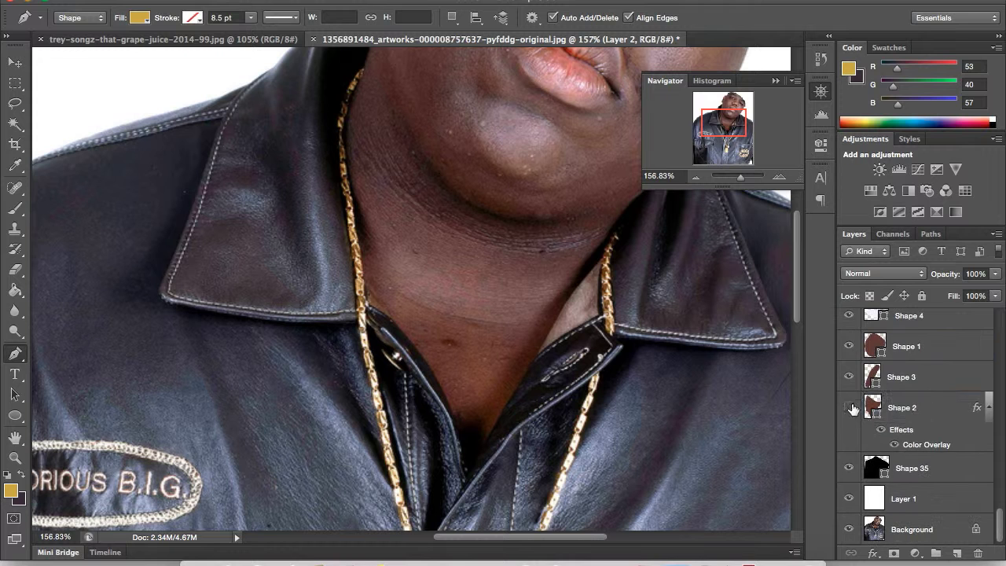
left_click(904, 409)
left_click(955, 556)
Step: Trace the left side of the gold chain down from the collar
left_click(364, 73)
left_click(348, 110)
left_click(344, 143)
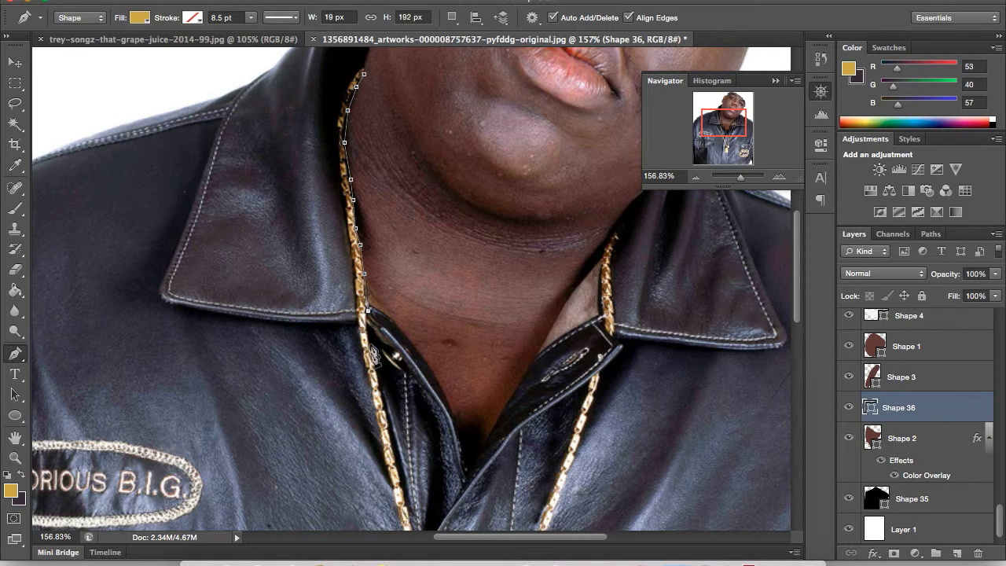
left_click(400, 480)
scroll(400, 479, "down", 5)
Step: Outline the chain around the pendant and back up the right side, completing Shape 36
left_click(407, 180)
left_click(415, 217)
left_click(433, 270)
left_click(450, 312)
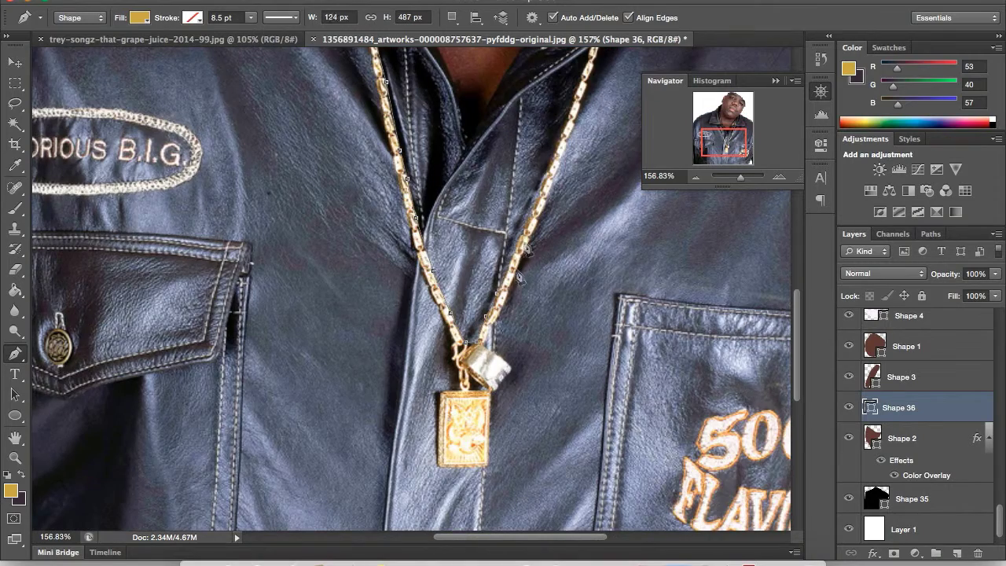
left_click(584, 85)
scroll(589, 390, "up", 5)
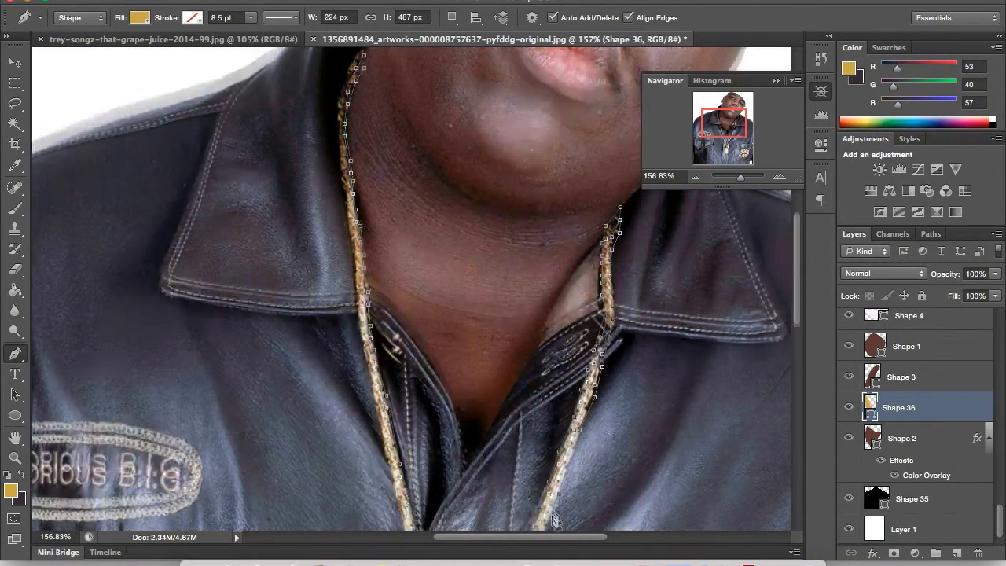
scroll(556, 521, "down", 5)
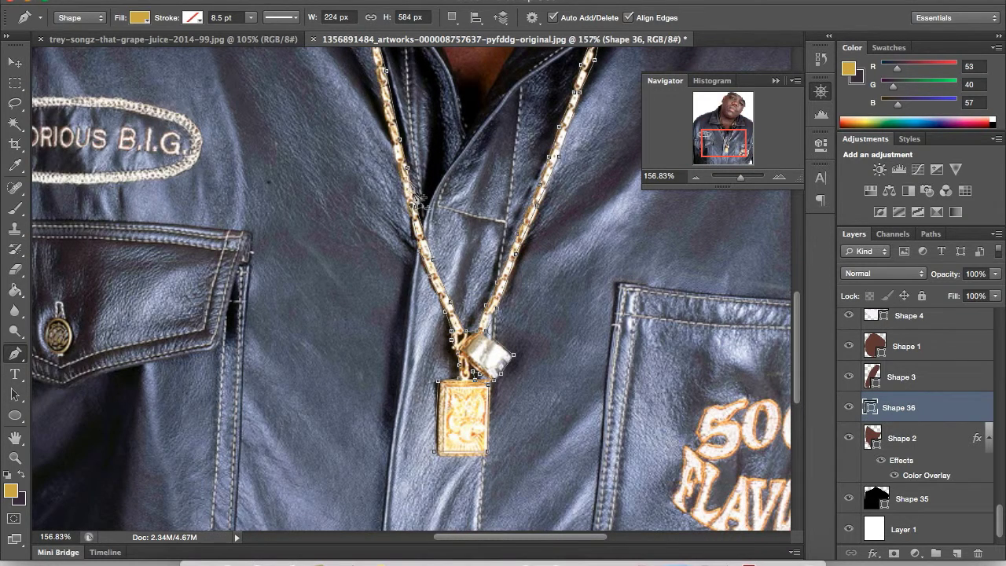
scroll(392, 211, "up", 2)
scroll(358, 88, "up", 3)
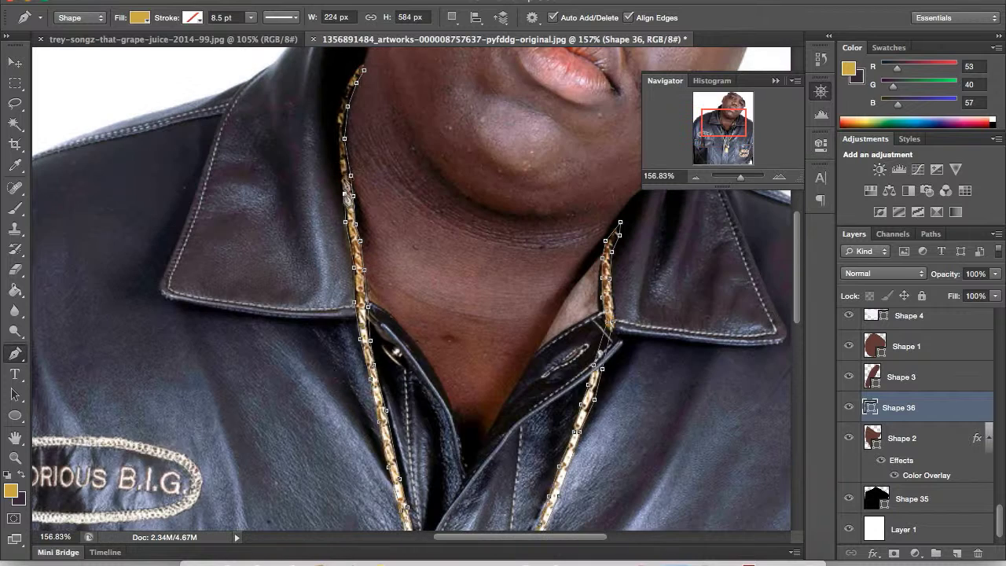
scroll(921, 440, "up", 5)
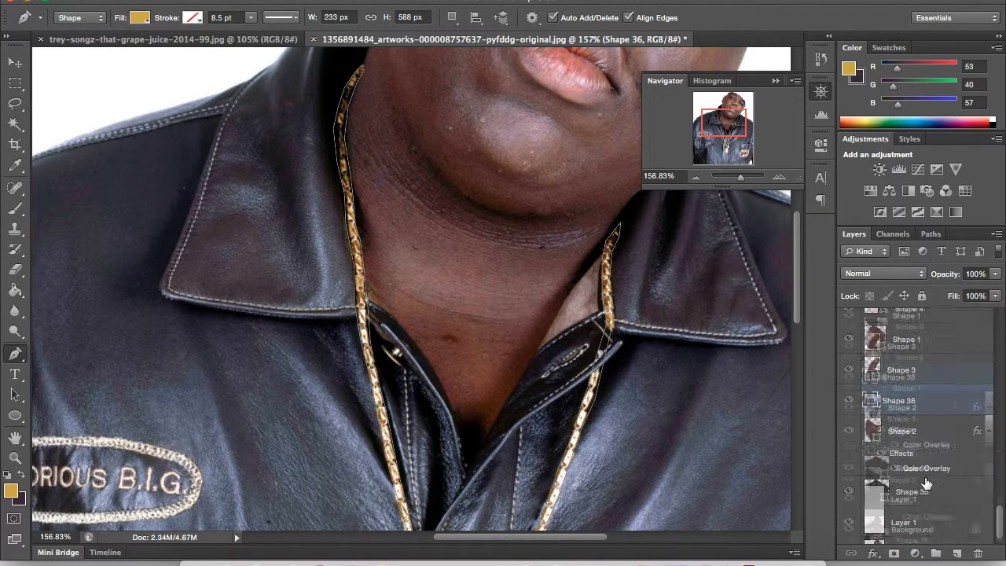
Step: Hide the Background copy reference photo and zoom the view to 116% on the face
left_click(850, 324)
key("ctrl+0")
key("v")
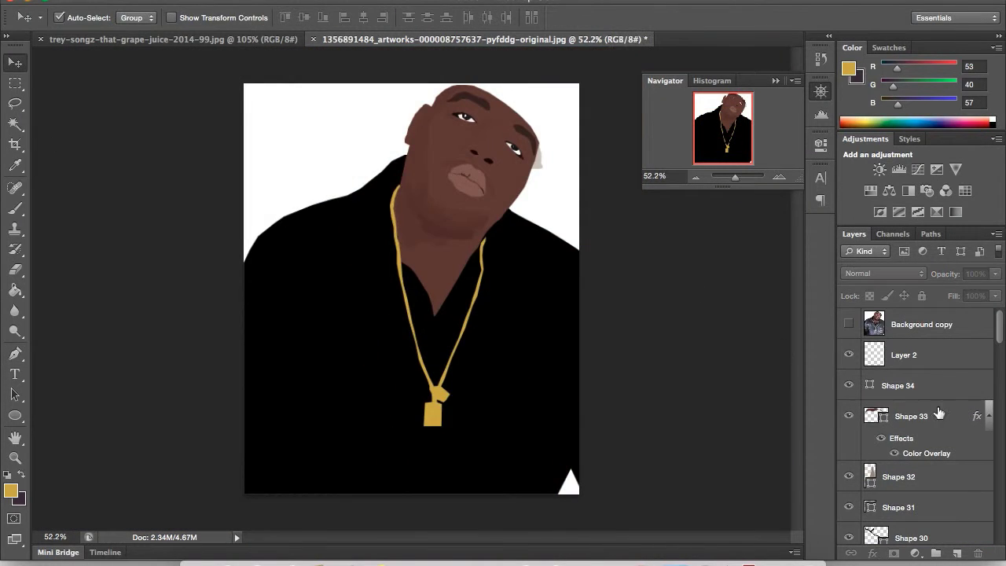
left_click_drag(749, 145, 722, 94)
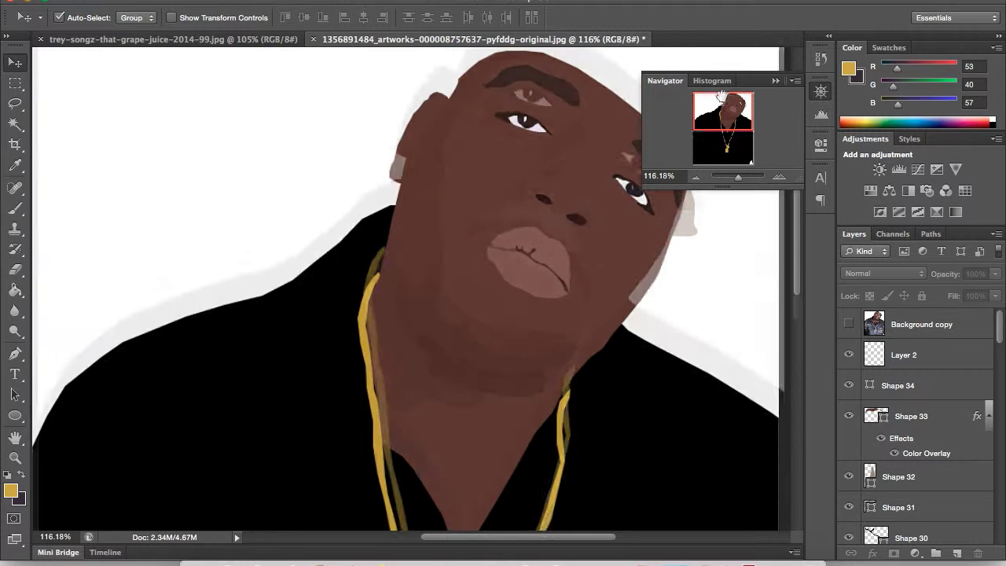